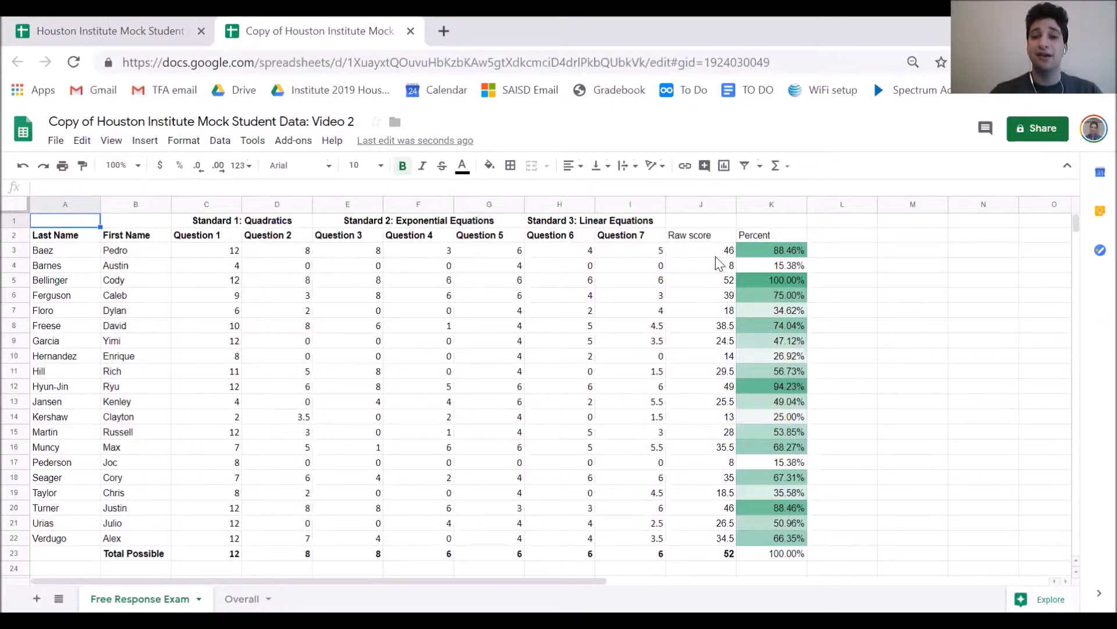
Examine the Raw score and Percent columns and the three standard headings above the question columns.
left_click_drag(715, 256, 732, 519)
left_click(777, 256)
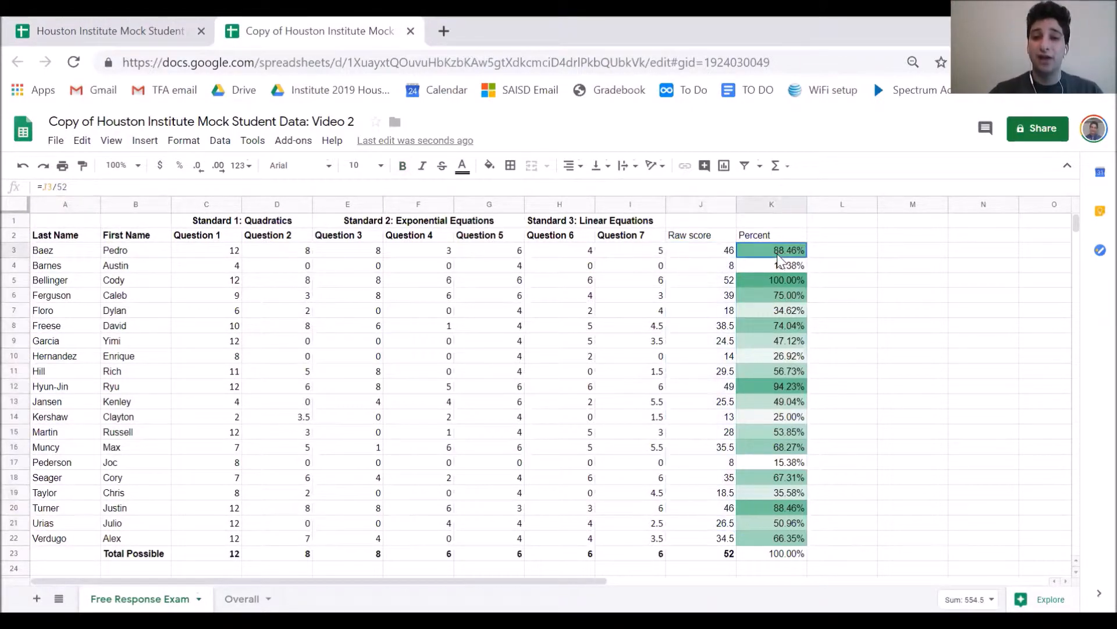
left_click_drag(789, 407, 789, 538)
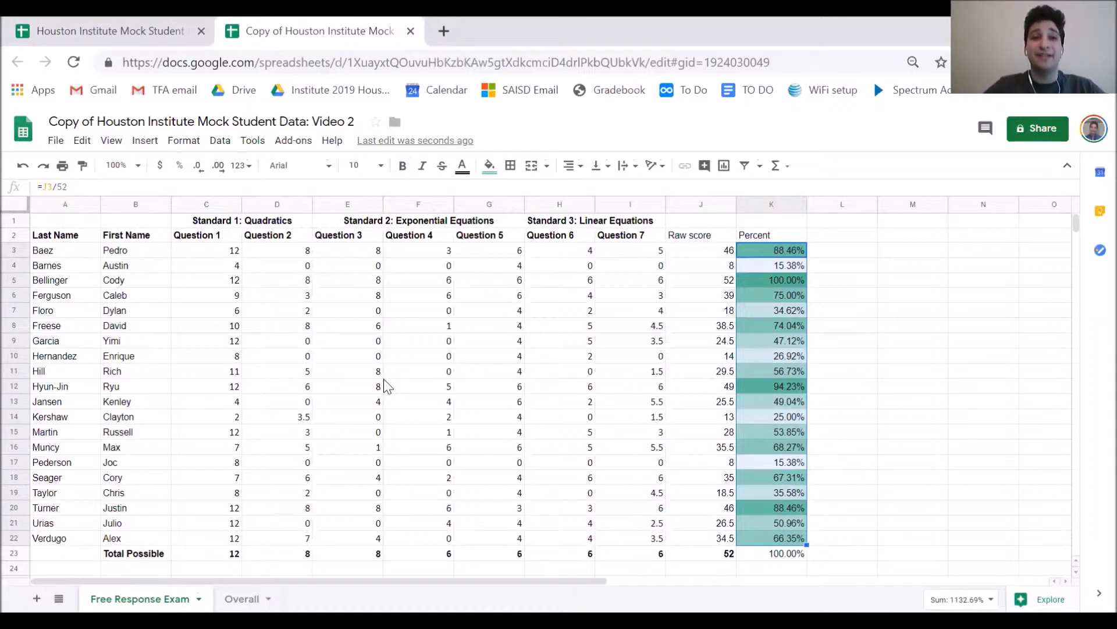
left_click(211, 223)
left_click(409, 224)
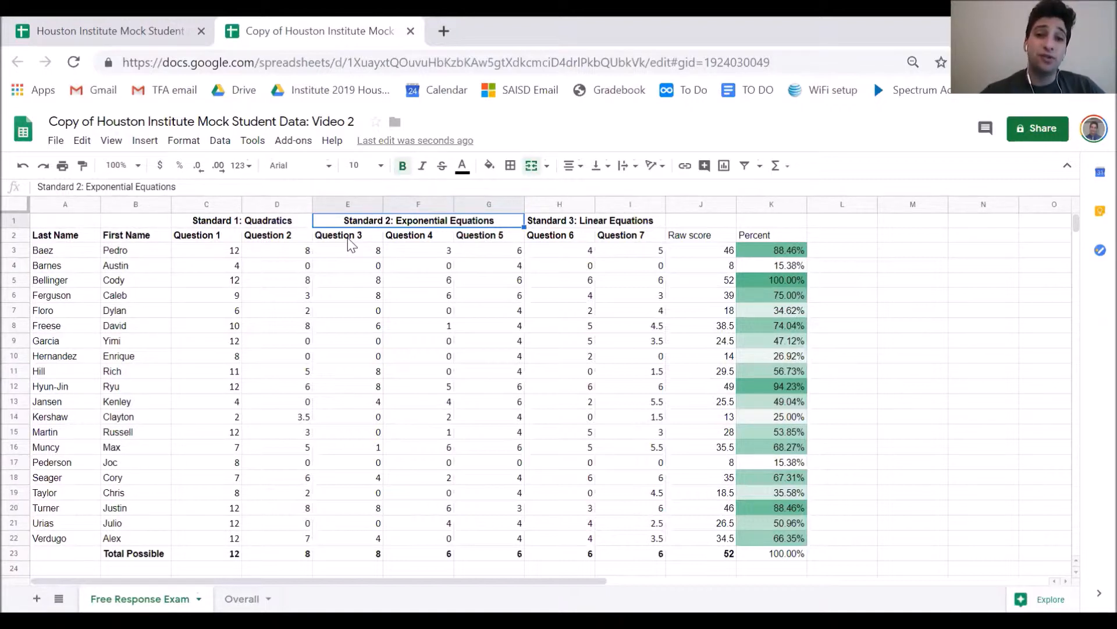
left_click(600, 223)
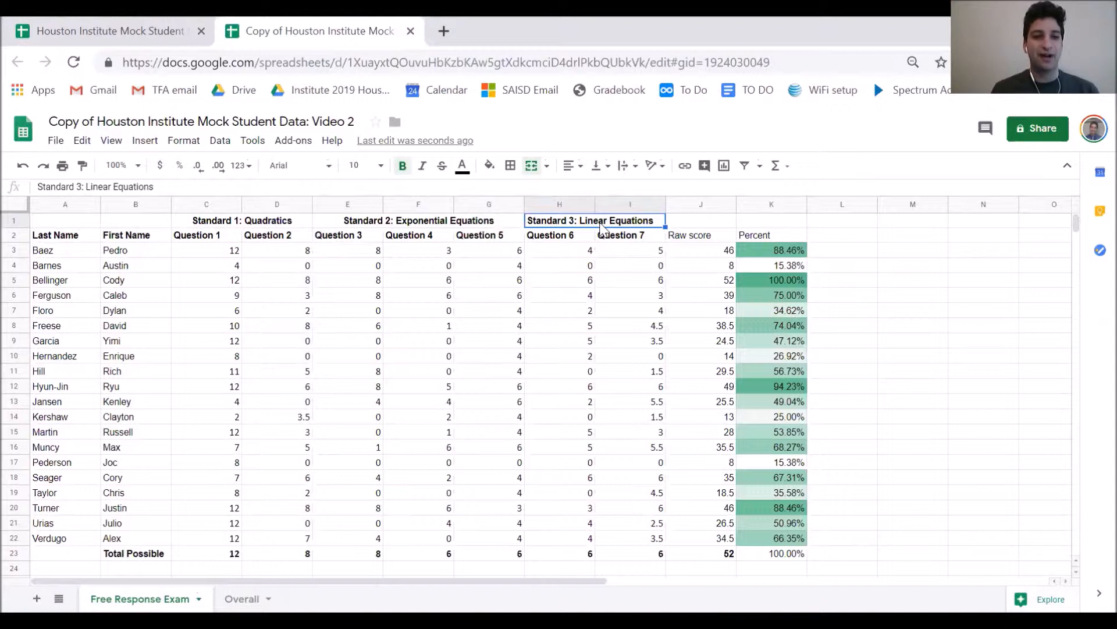
left_click(223, 224)
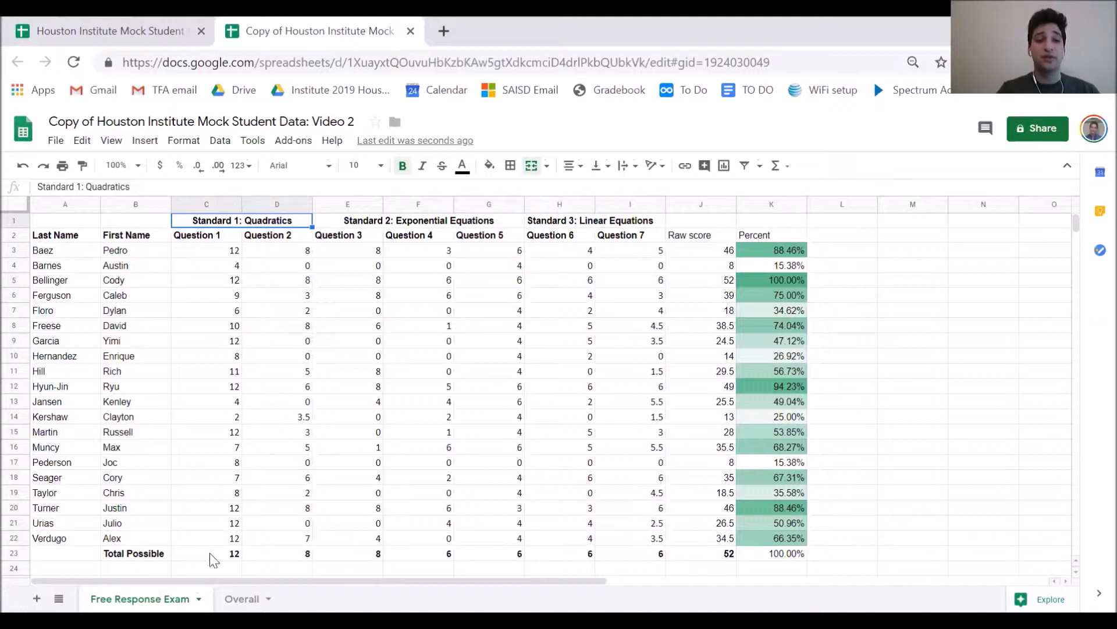
Calculate the class average for Question 1 in C24 with the formula =AVERAGE(C3:C22).
left_click(206, 567)
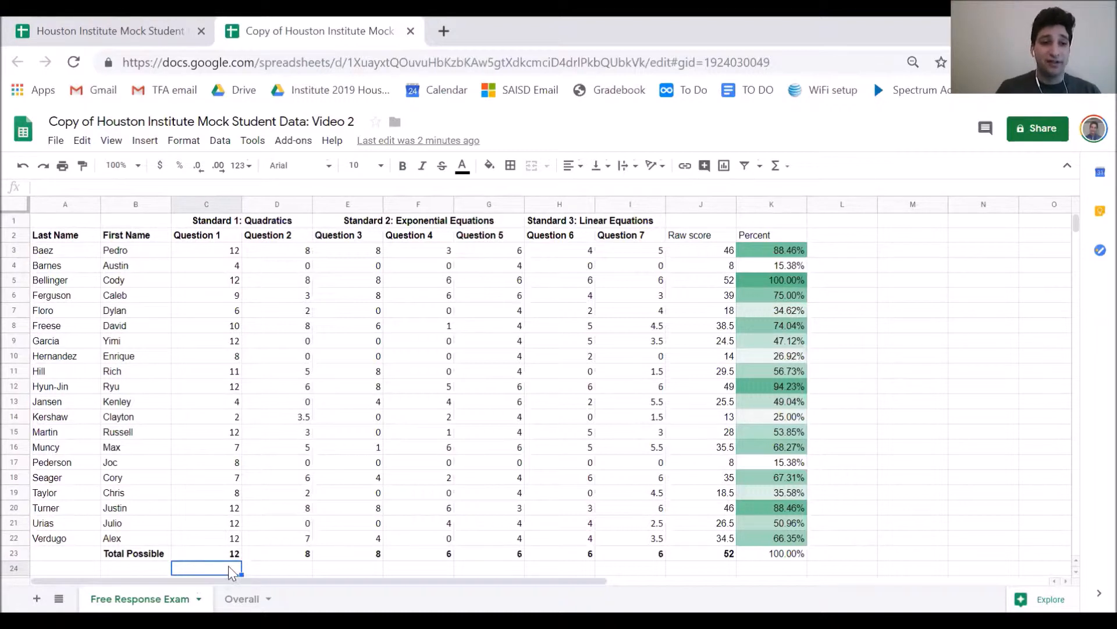
left_click(45, 191)
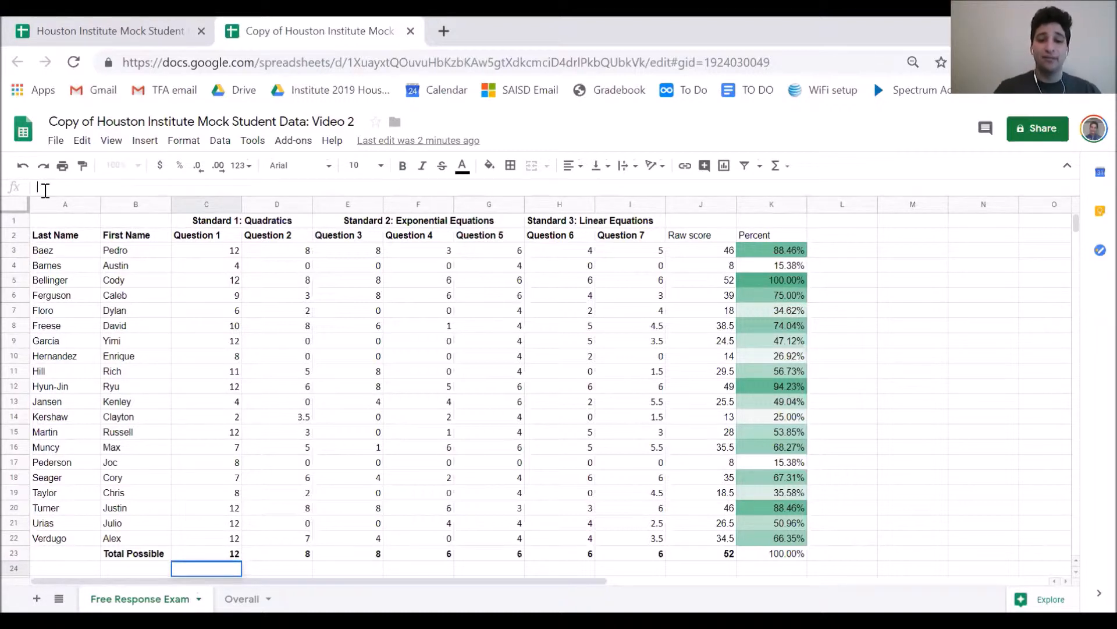
type("=")
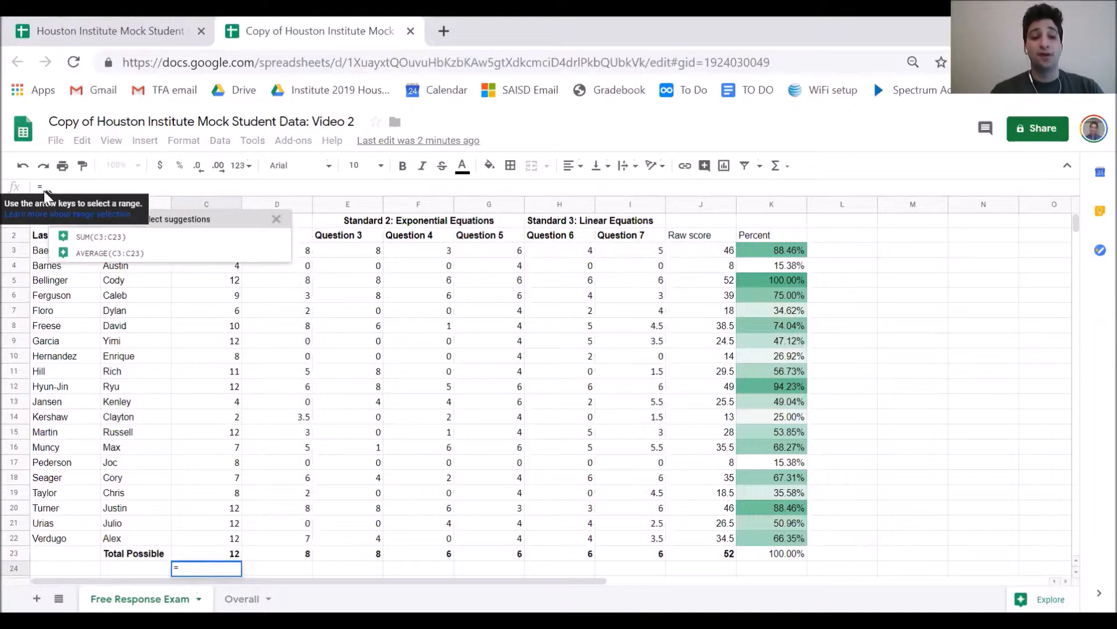
type("AVE")
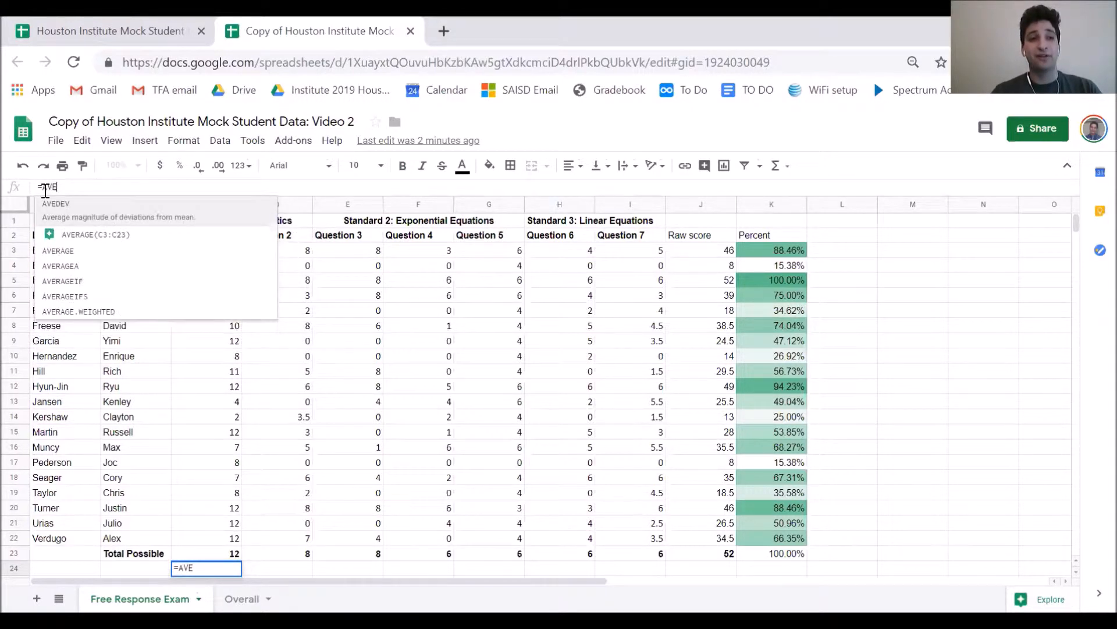
type("RAGE(")
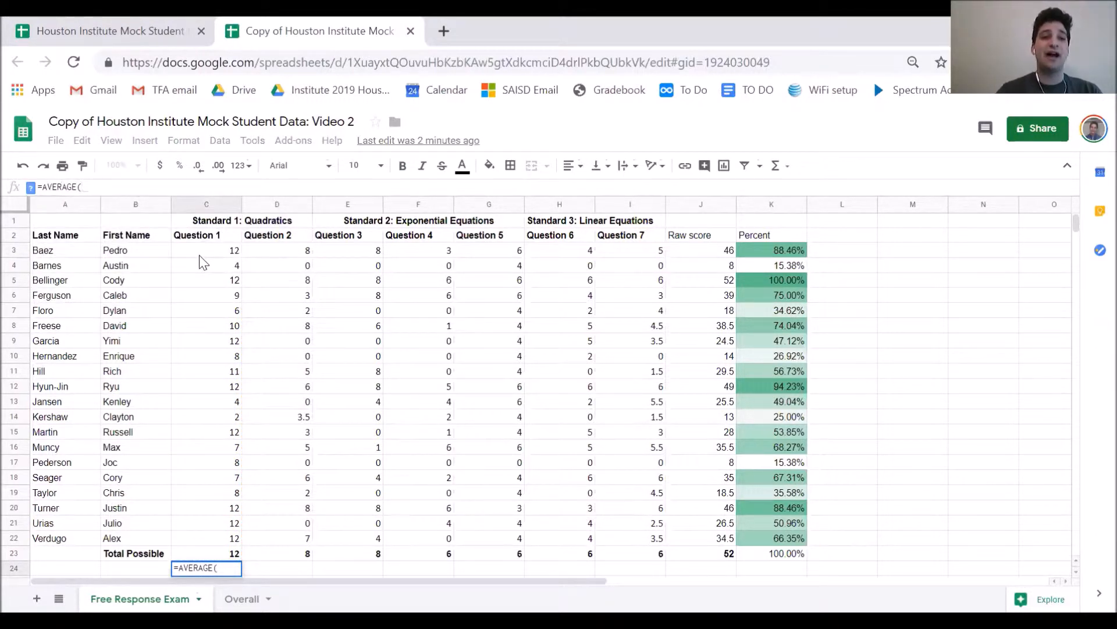
left_click_drag(199, 254, 215, 544)
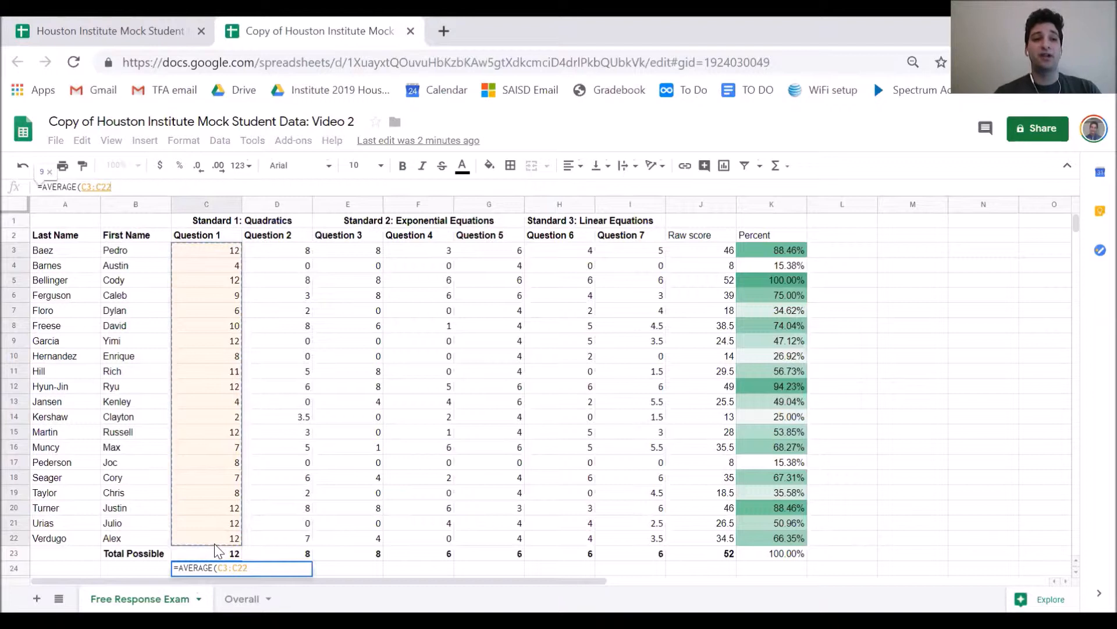
type(")")
key("Return")
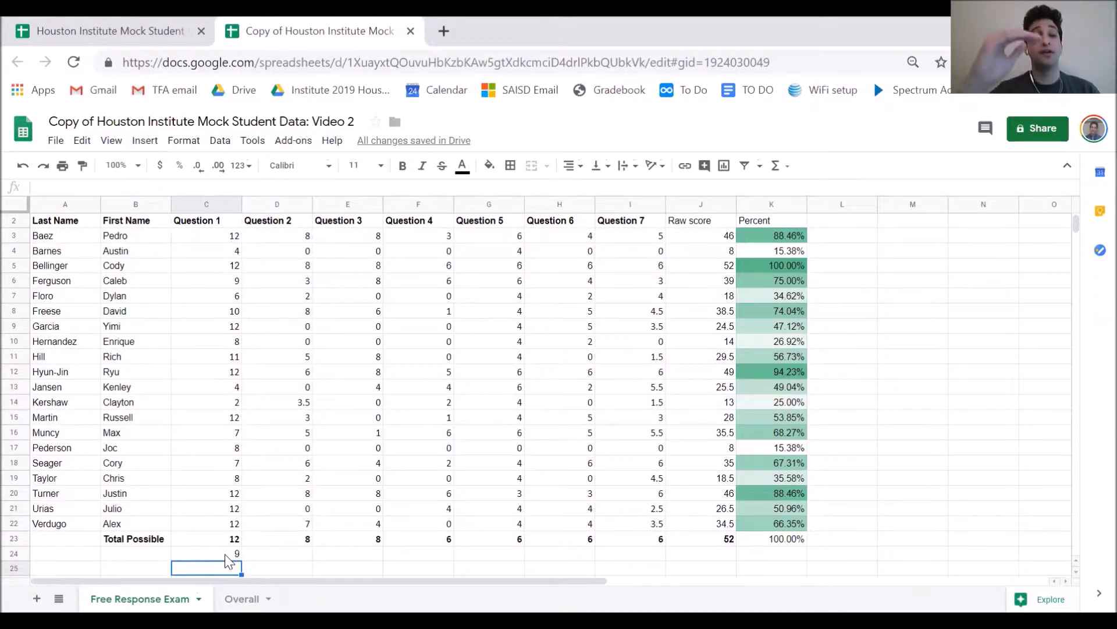
Label the row under Total Possible as Average in cell B24.
left_click(143, 554)
type("Average")
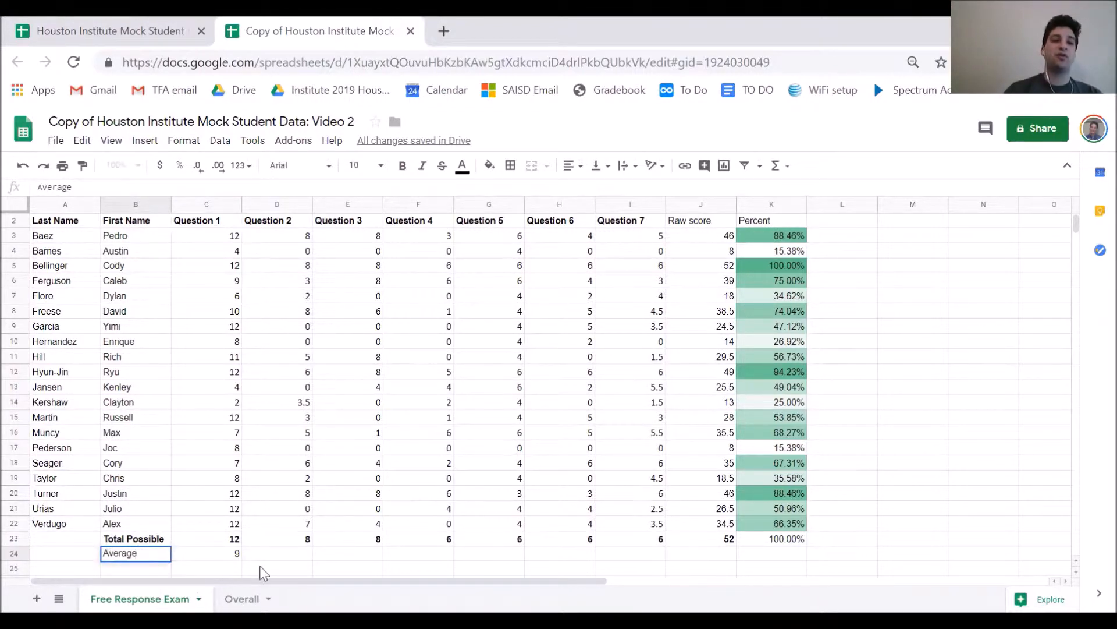
left_click(260, 570)
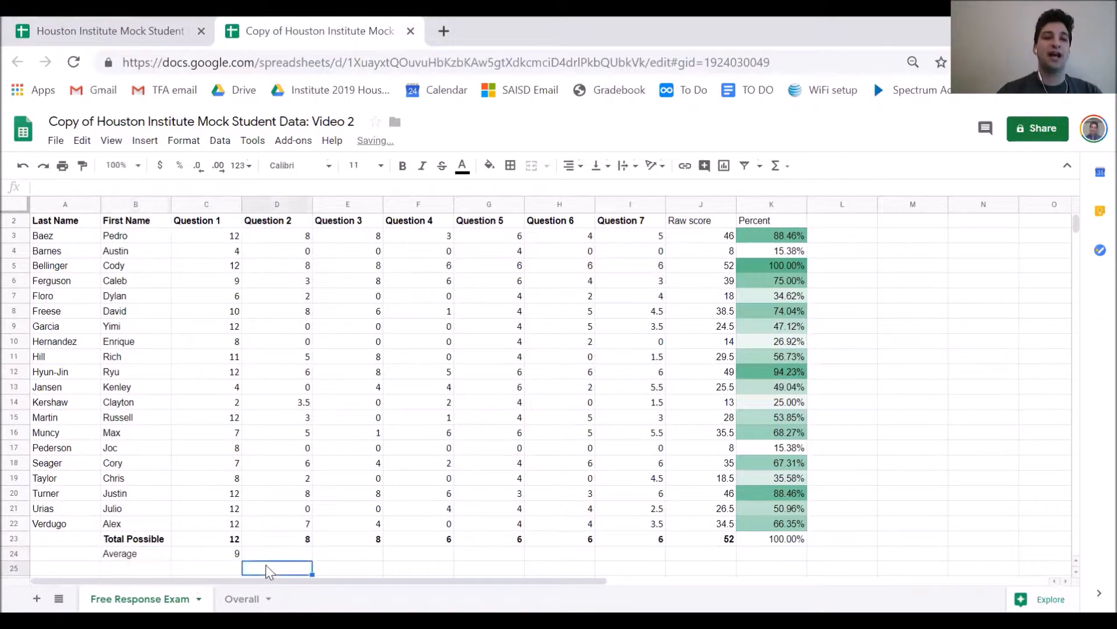
Fill the average formula from C24 across to J24 and check the copied formula for Question 2.
left_click(222, 556)
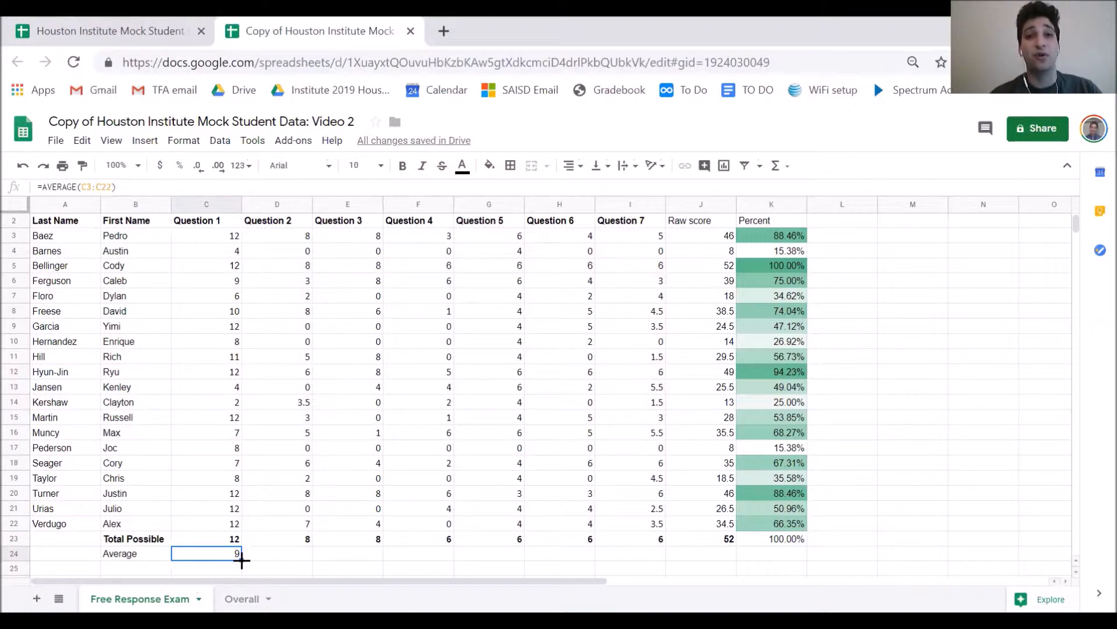
left_click_drag(241, 560, 700, 550)
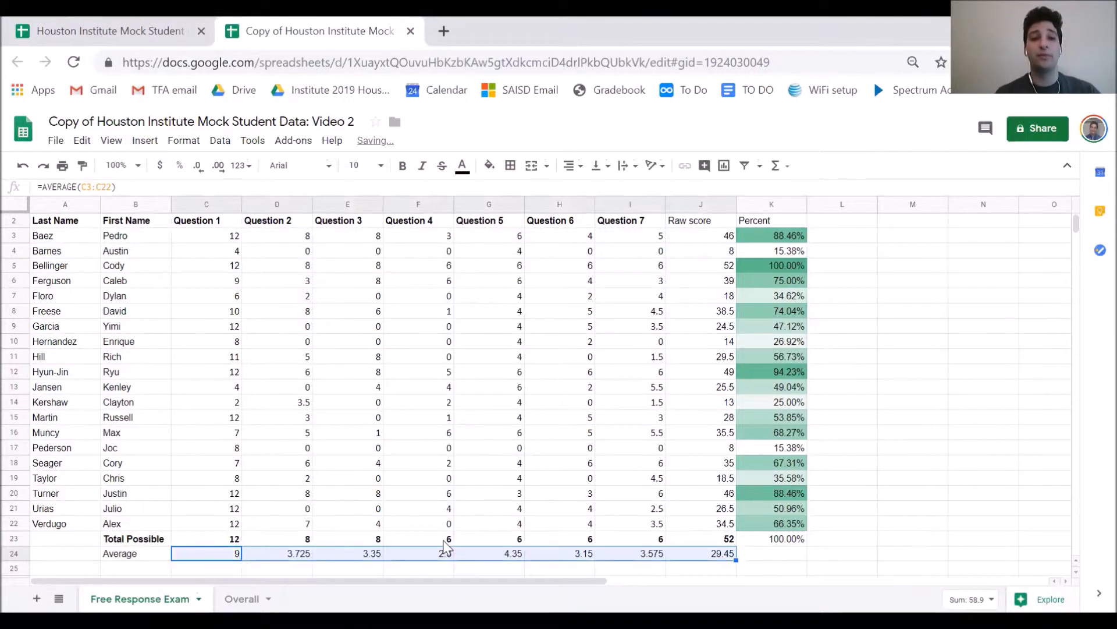
left_click(285, 568)
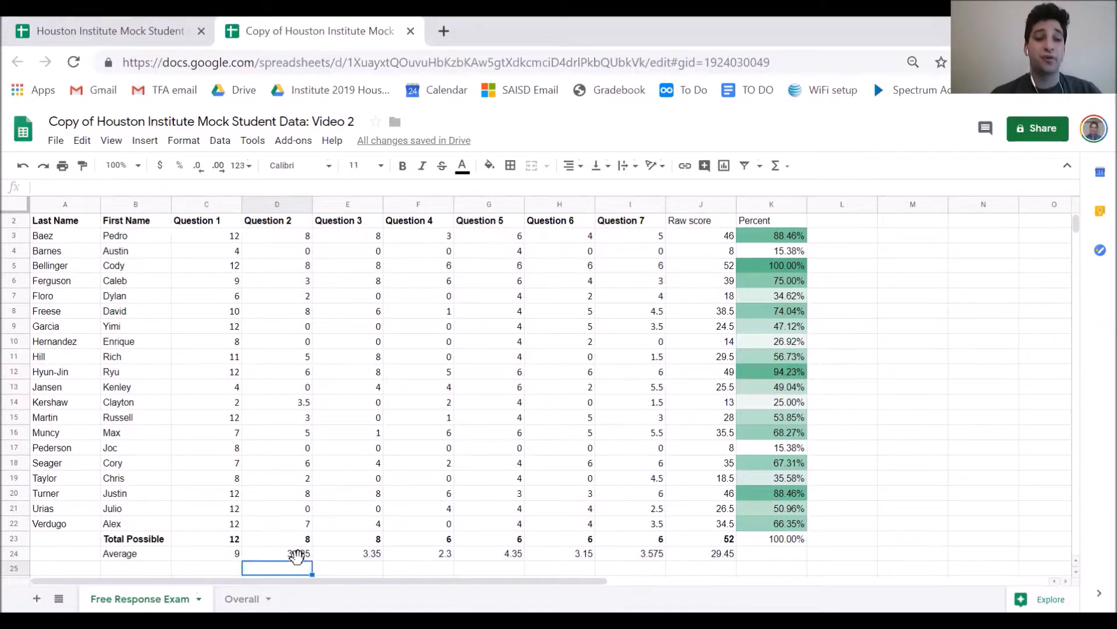
left_click(227, 556)
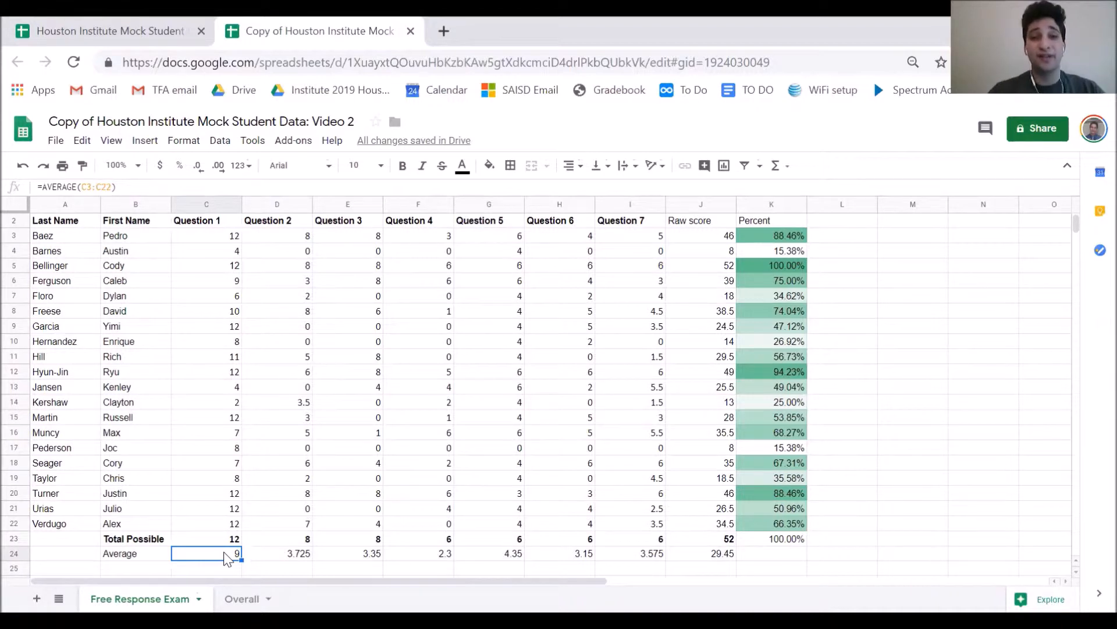
key("Right")
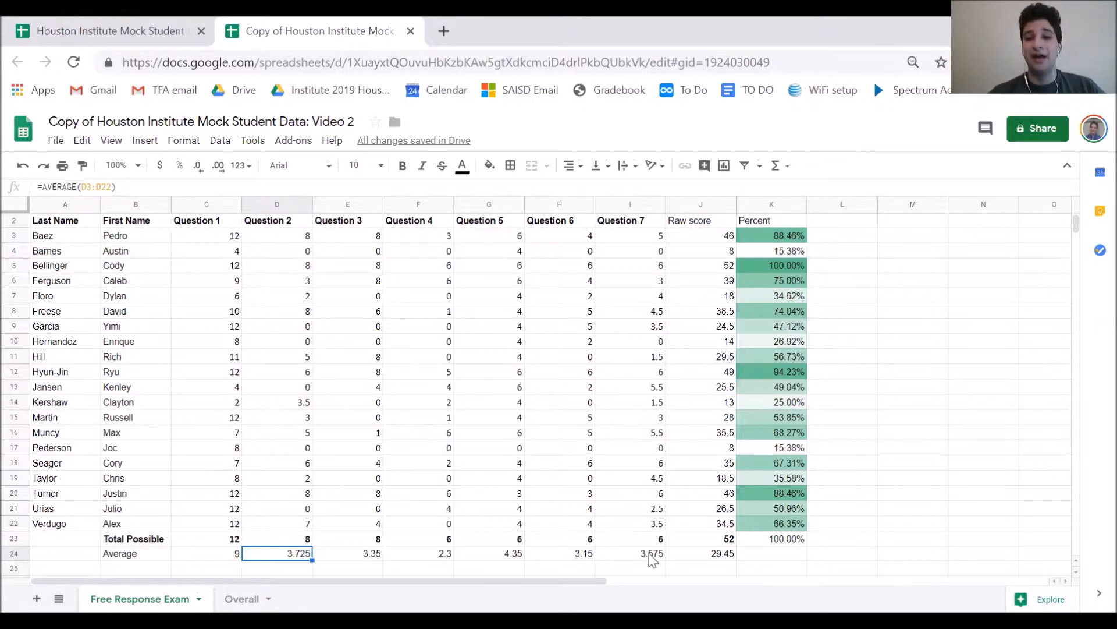
Extend the average formula from the Raw score column into K24 for the Percent column and check it.
left_click(703, 557)
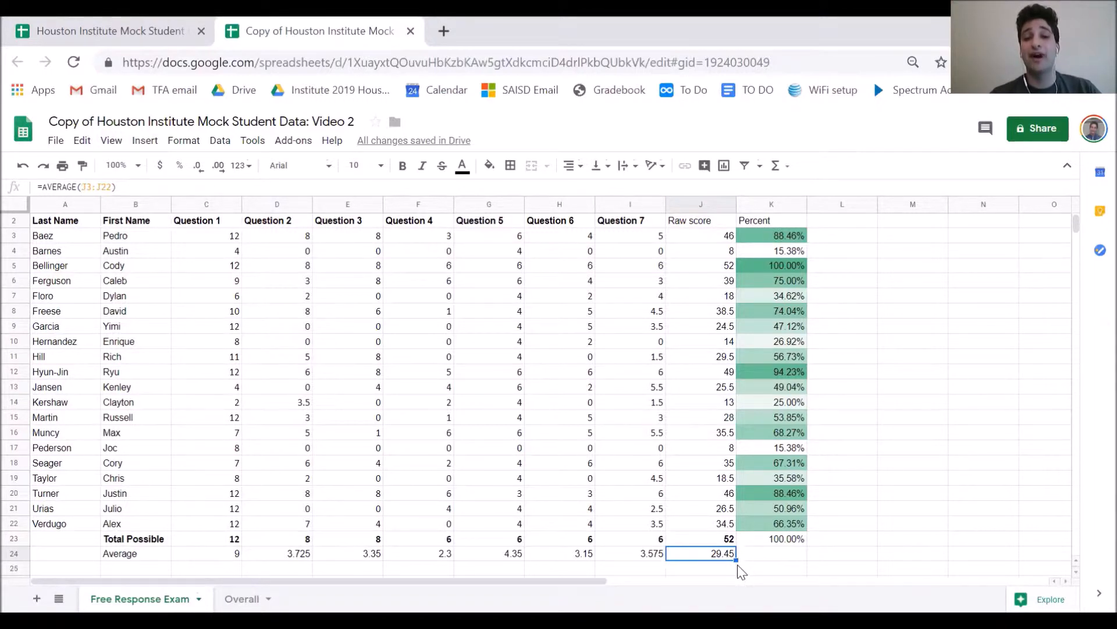
left_click_drag(735, 561, 780, 554)
left_click(865, 537)
left_click(792, 555)
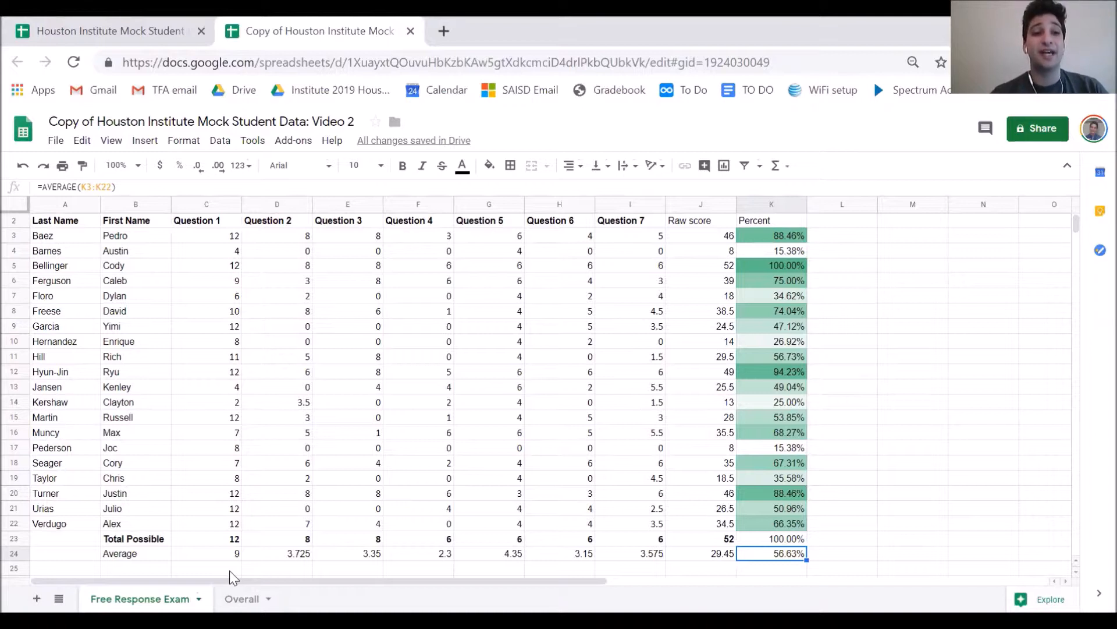
left_click_drag(211, 220, 271, 311)
left_click(271, 283)
scroll(267, 280, "up", 1)
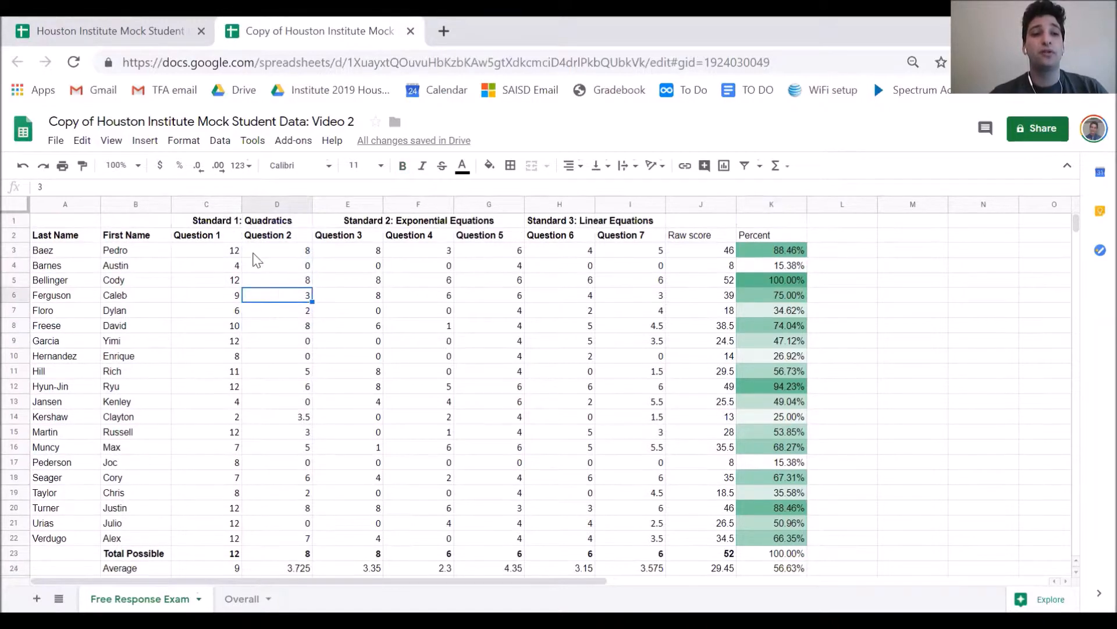
left_click(232, 225)
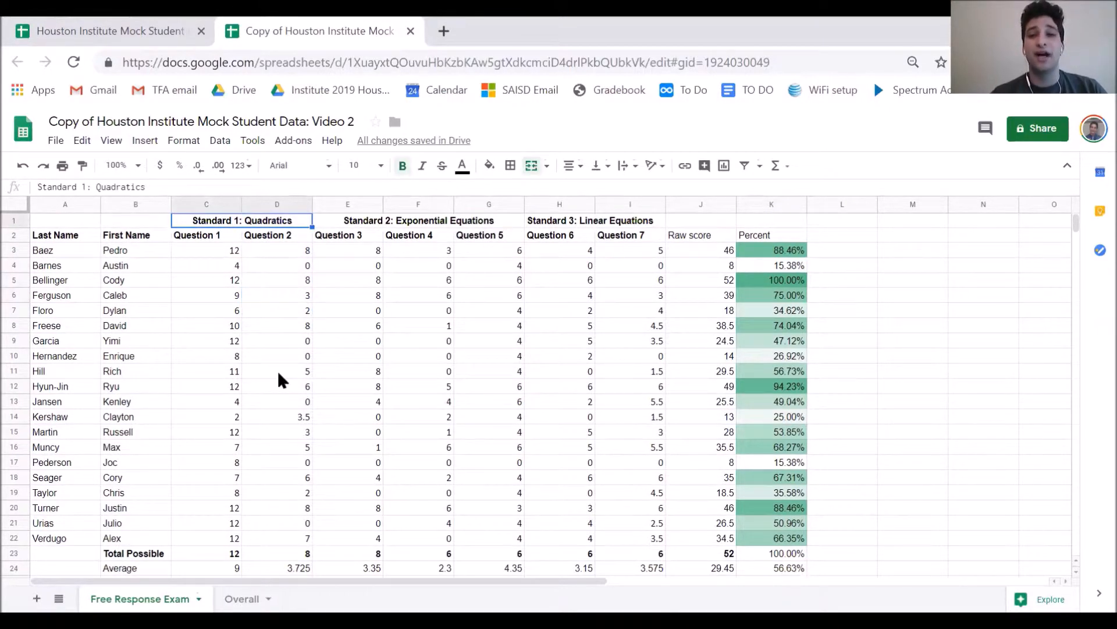
Enter the row labels Standard 1, Standard 2 and Standard 3 in M3:M5 and the heading Average in N2.
left_click(891, 256)
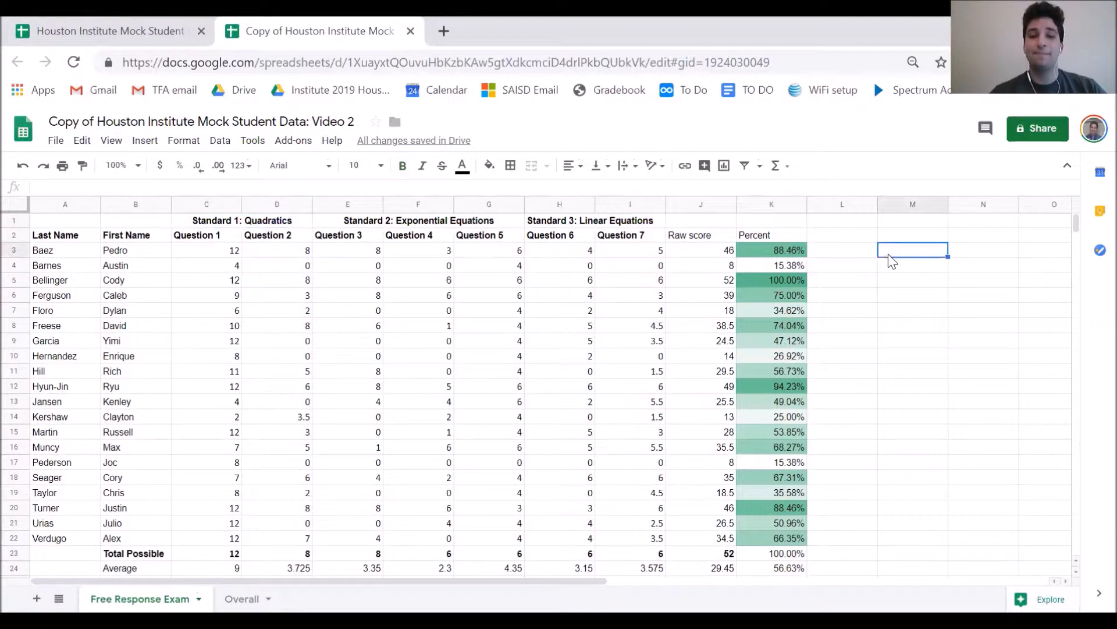
type("Standard 1")
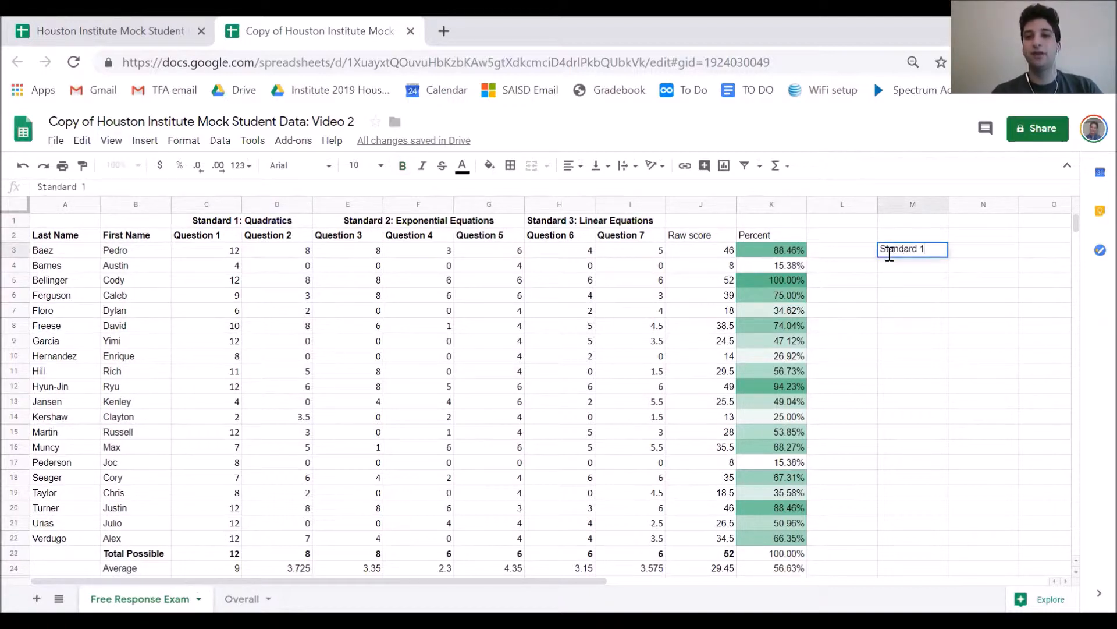
key("Return")
type("Standard 2")
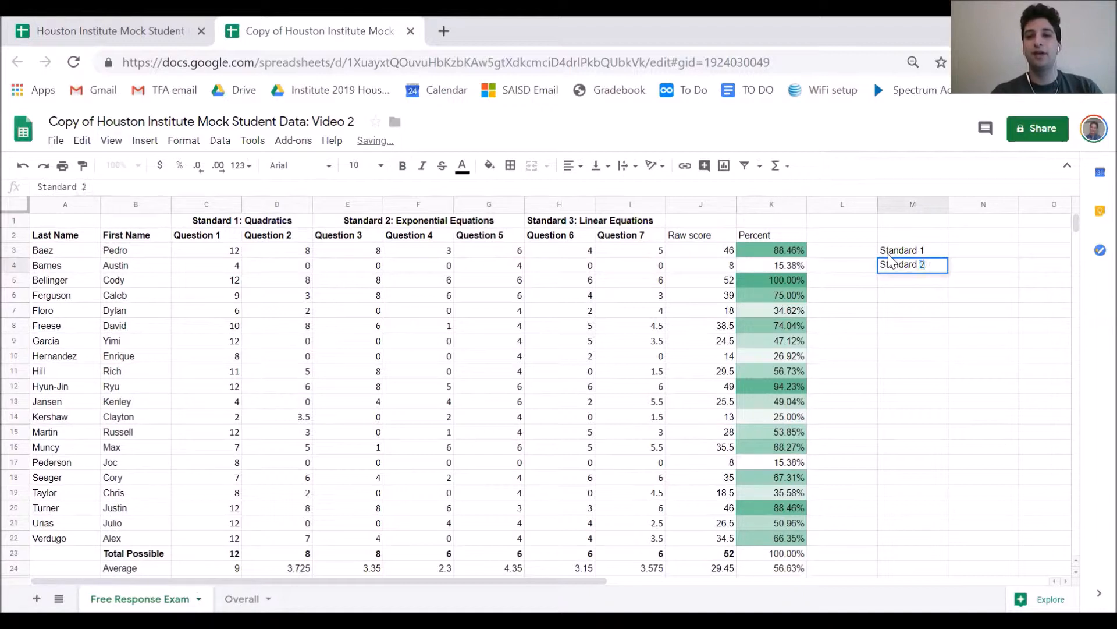
key("Return")
type("Standard ")
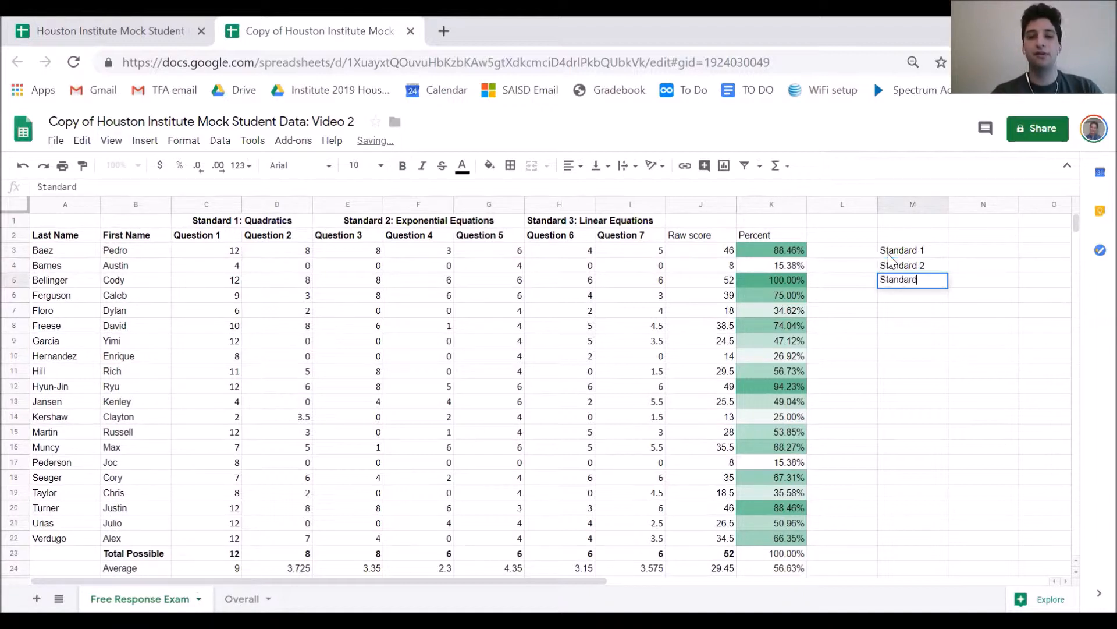
type("3")
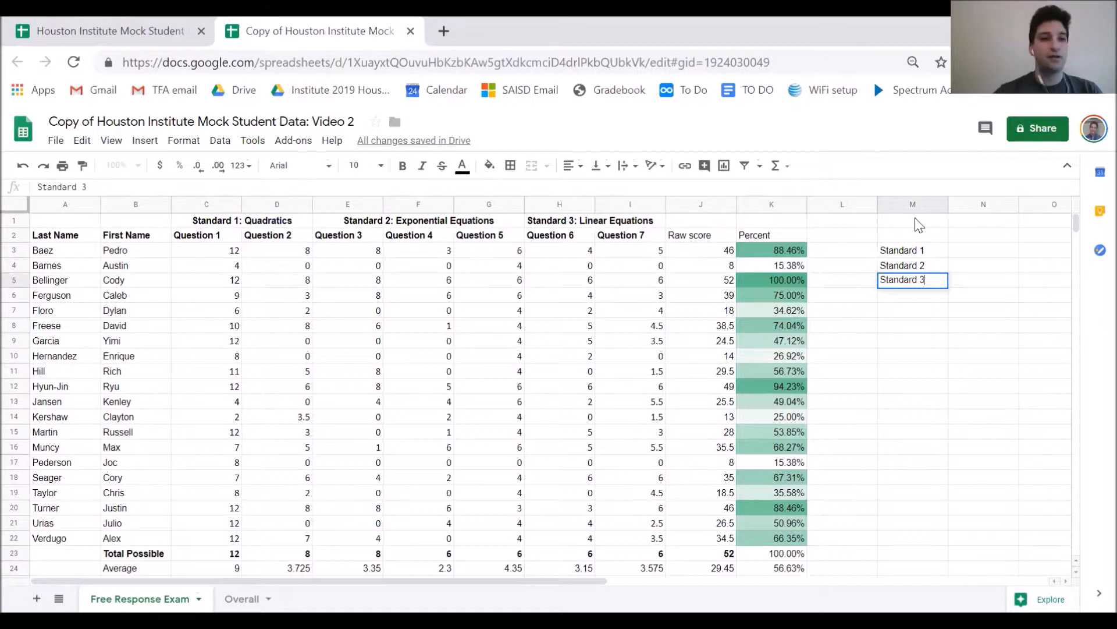
left_click(971, 238)
type("Average")
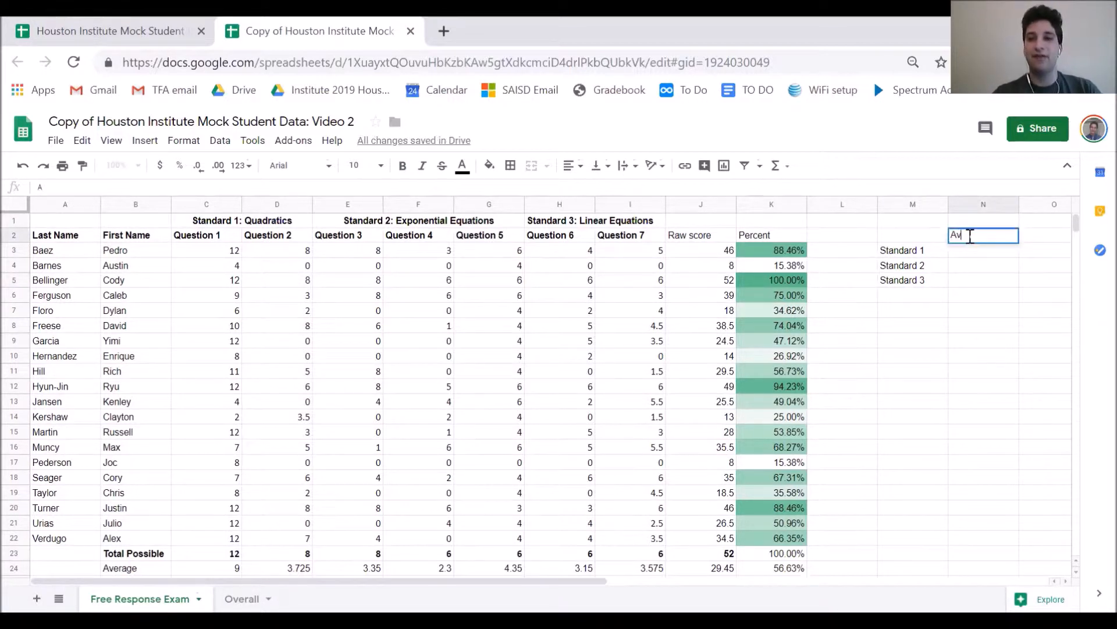
Calculate the Standard 1 average in N3 with the formula =SUM(C3:D22)/400.
left_click(974, 254)
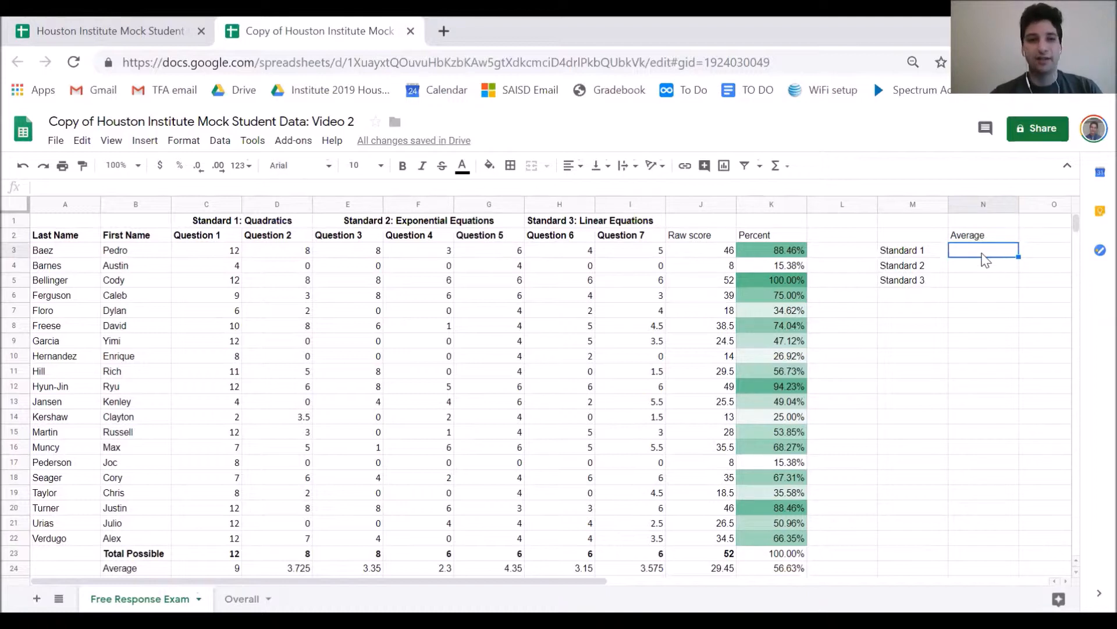
left_click(105, 187)
type("=")
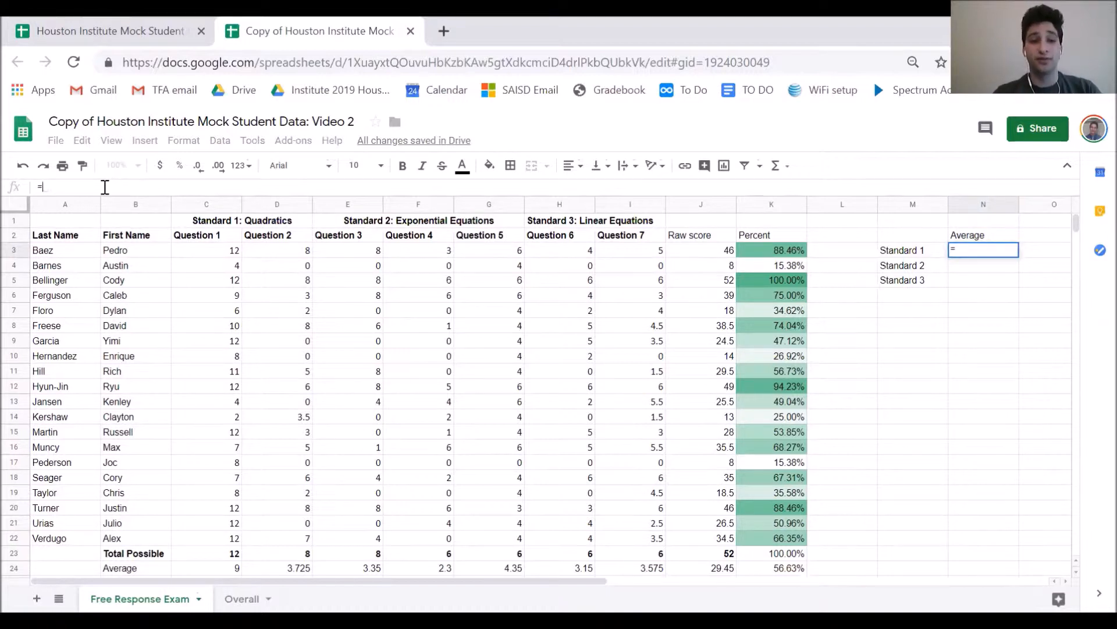
type("SUM")
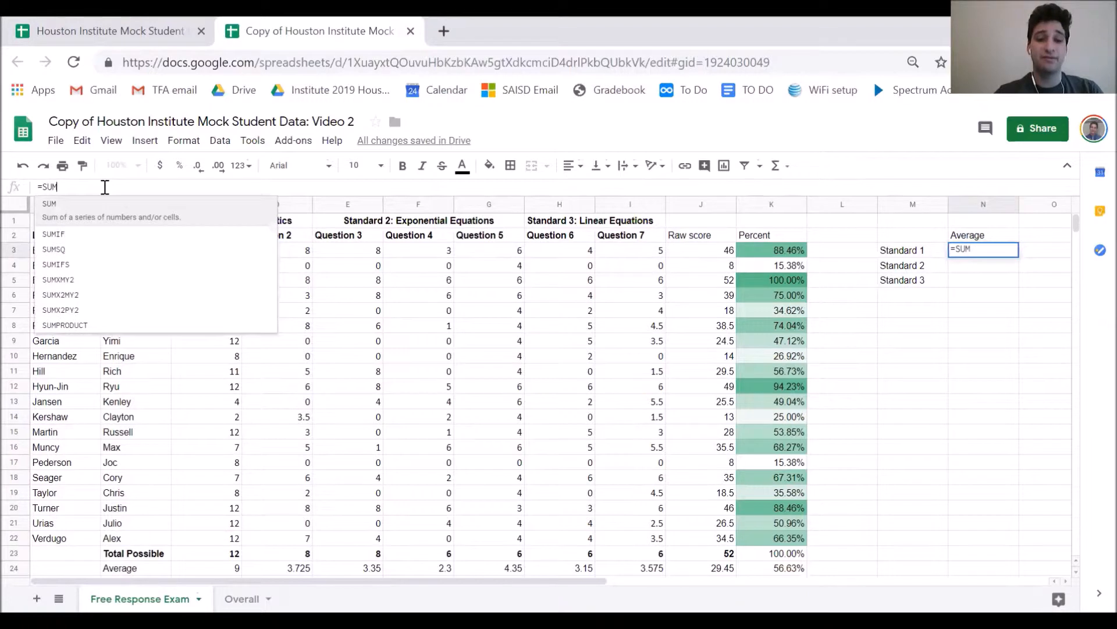
type("(")
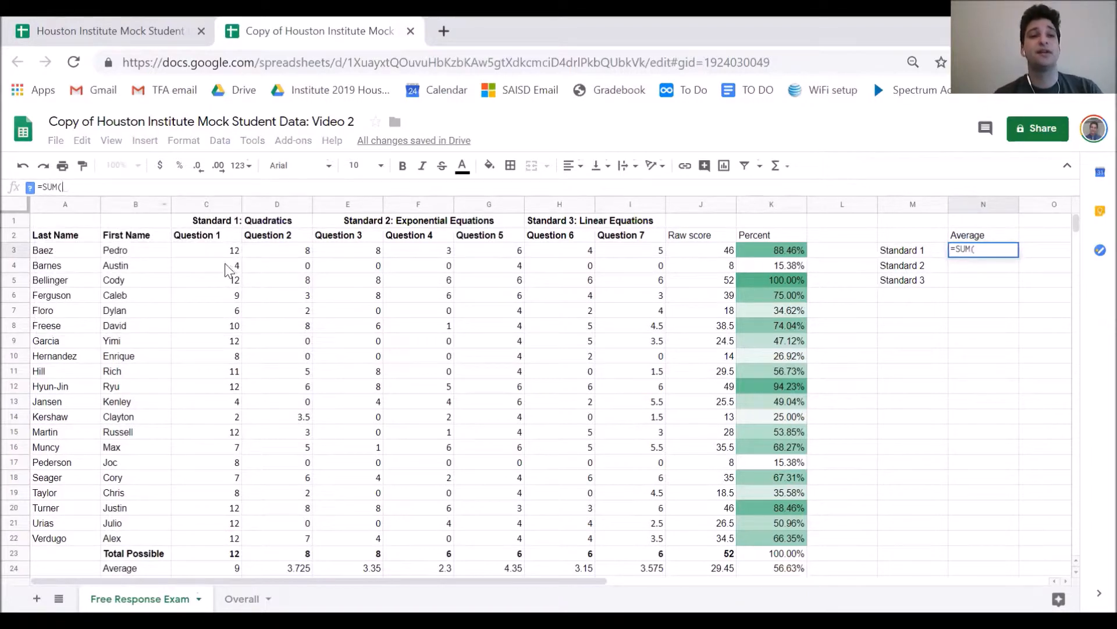
left_click_drag(220, 253, 310, 539)
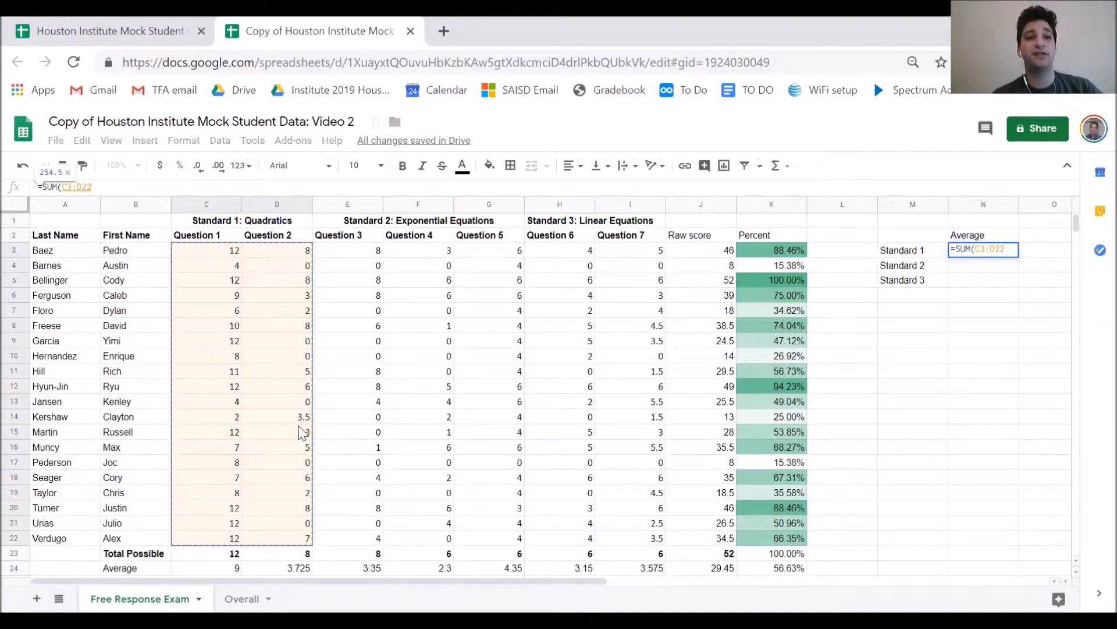
type(")")
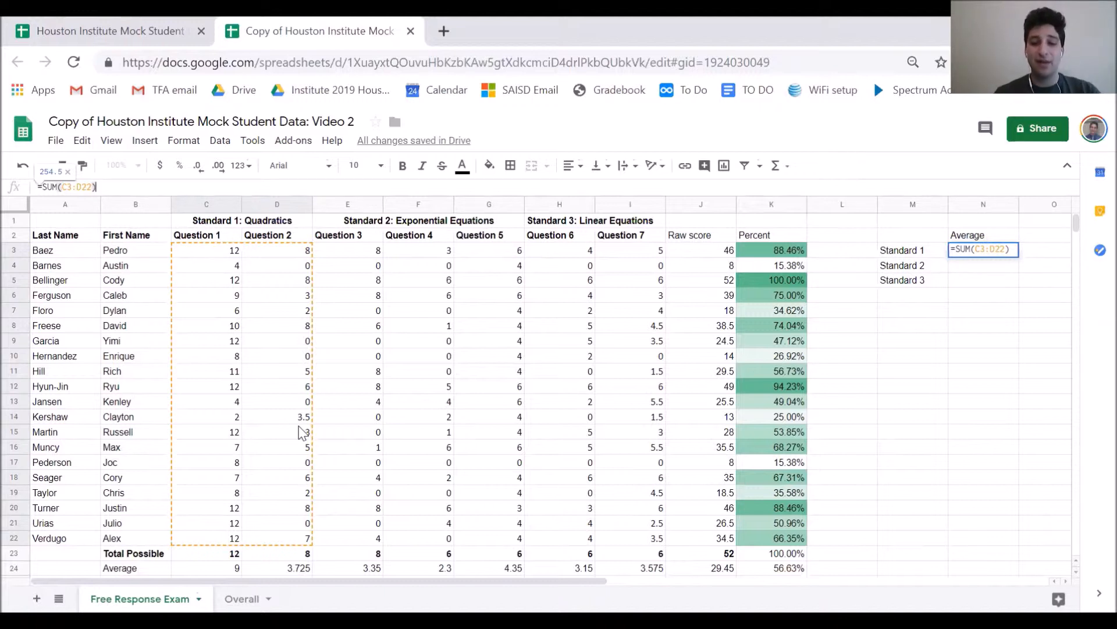
type("/")
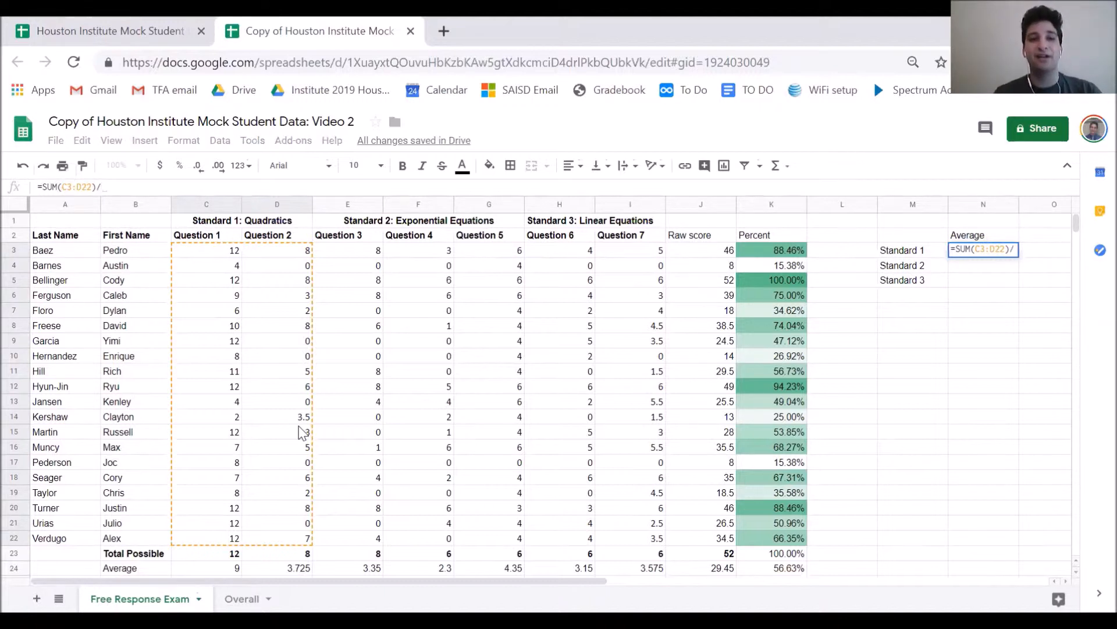
type("400")
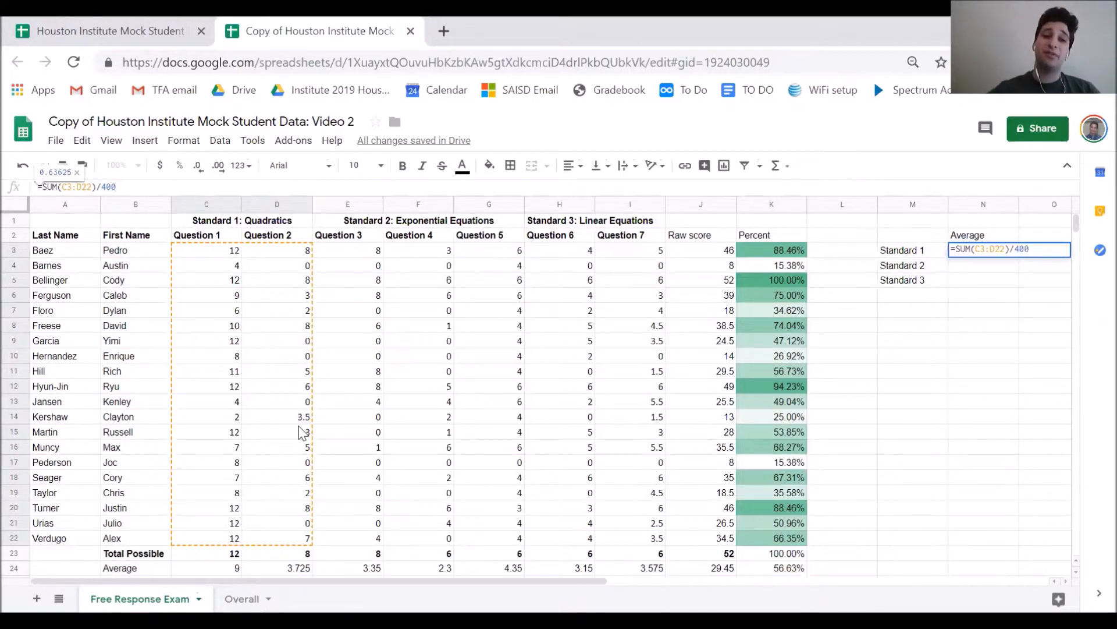
key("Return")
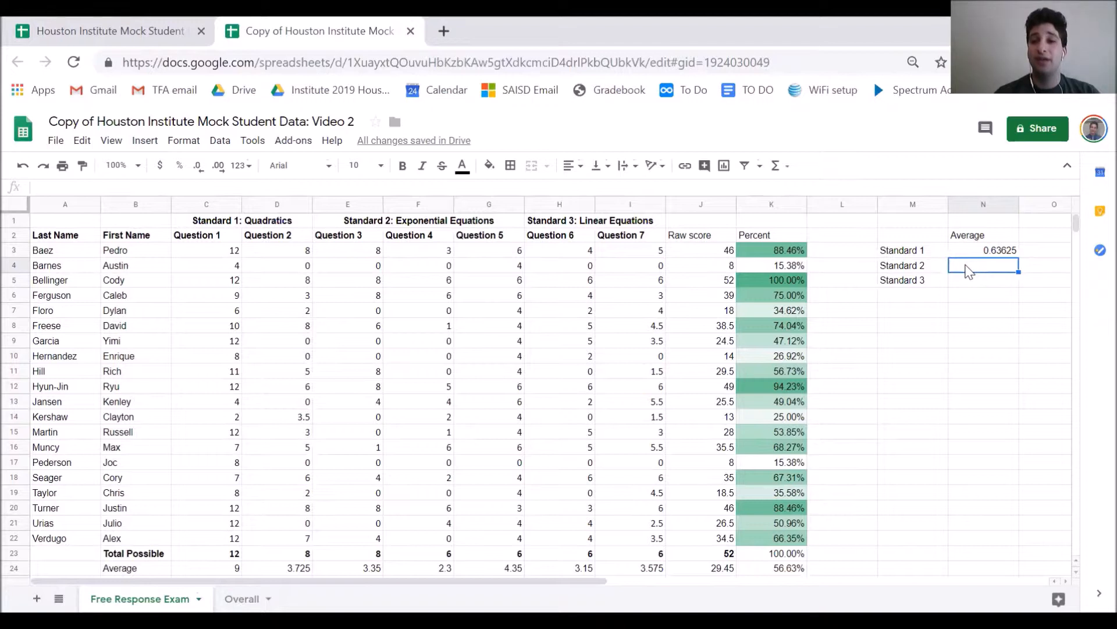
Calculate the Standard 2 average in N4 with the formula =SUM(E3:G22)/400.
left_click(166, 188)
type("=SUM(")
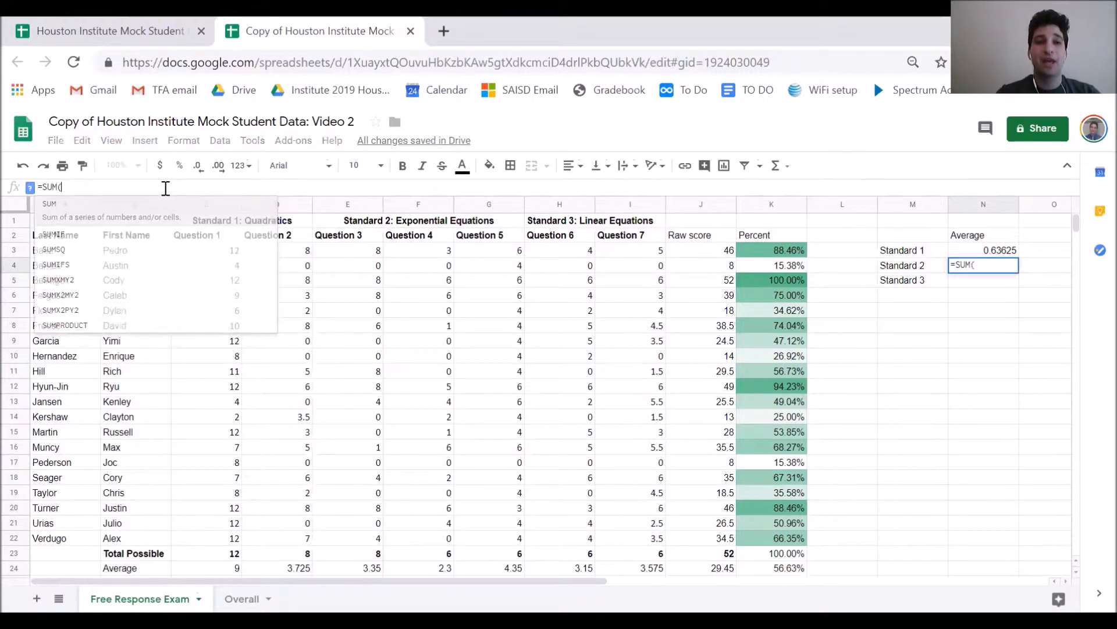
left_click(352, 246)
left_click_drag(351, 246, 506, 540)
type(")/")
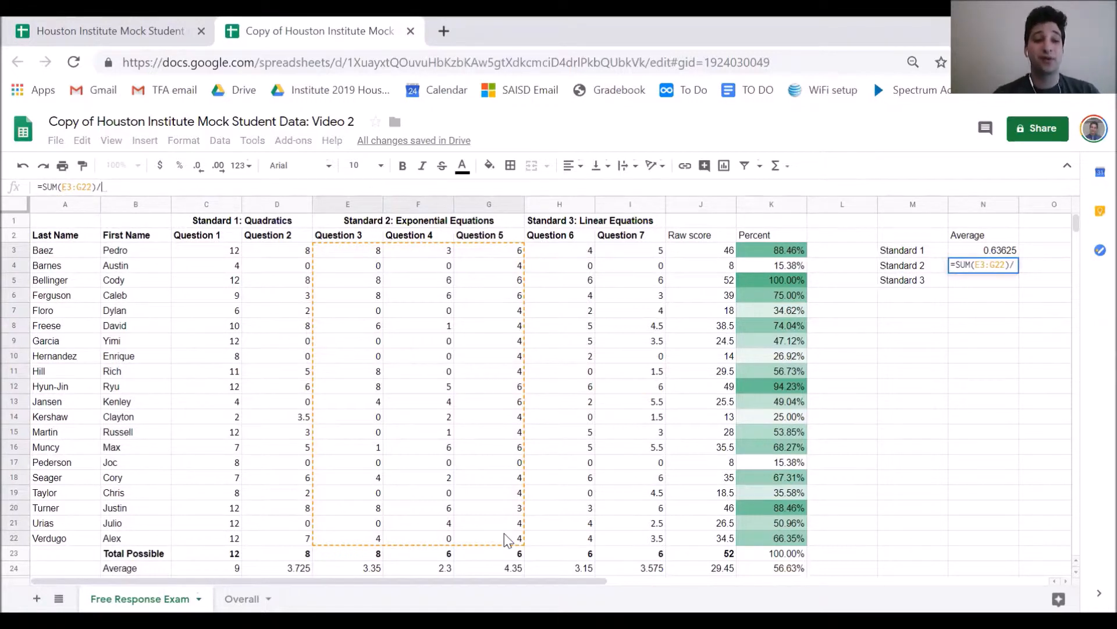
type("400")
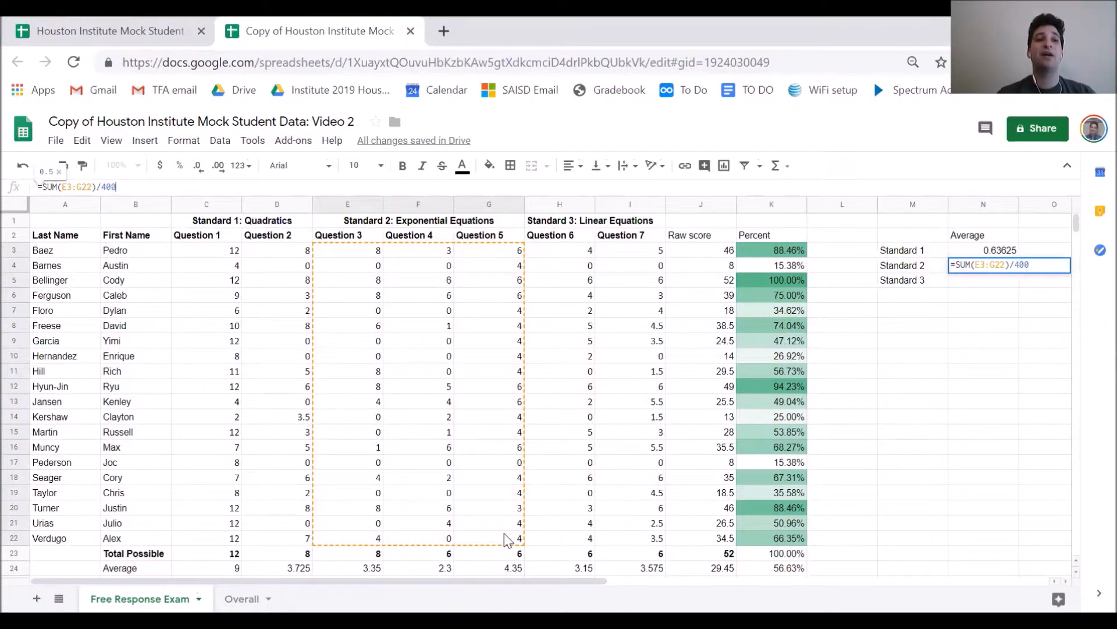
key("Return")
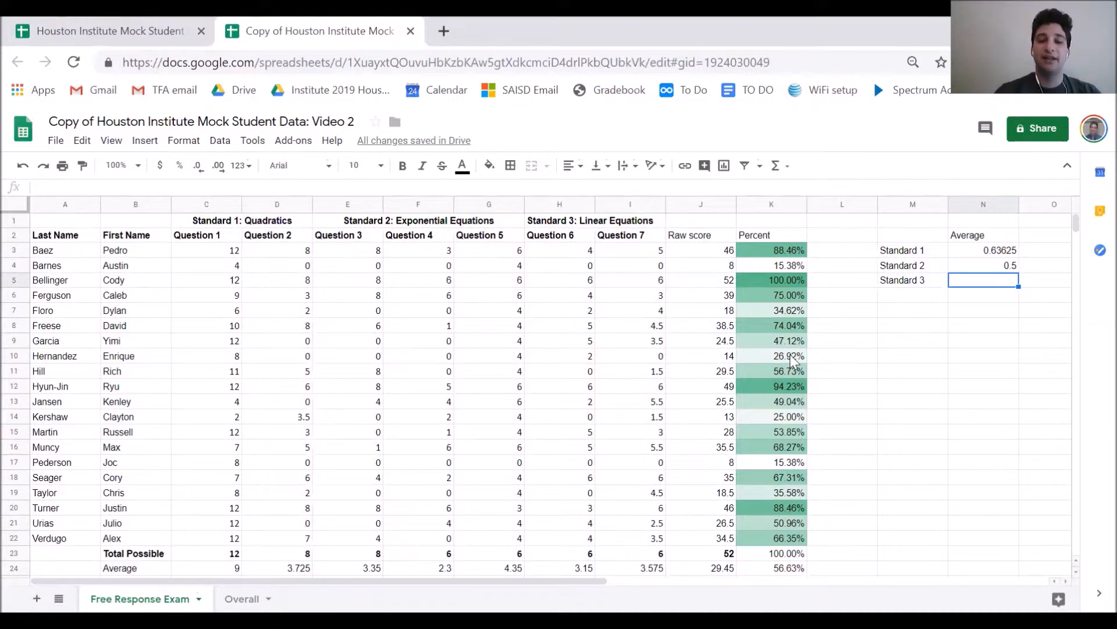
Calculate the Standard 3 average in N5 with the formula =SUM(H3:I22)/240.
type("=SUM(")
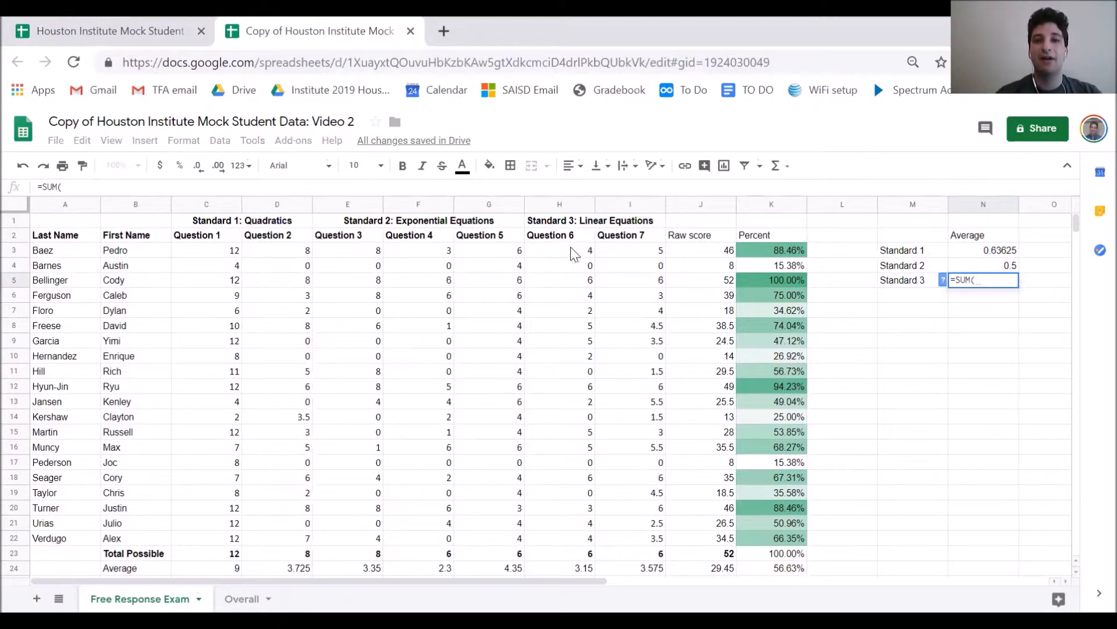
left_click_drag(567, 250, 640, 540)
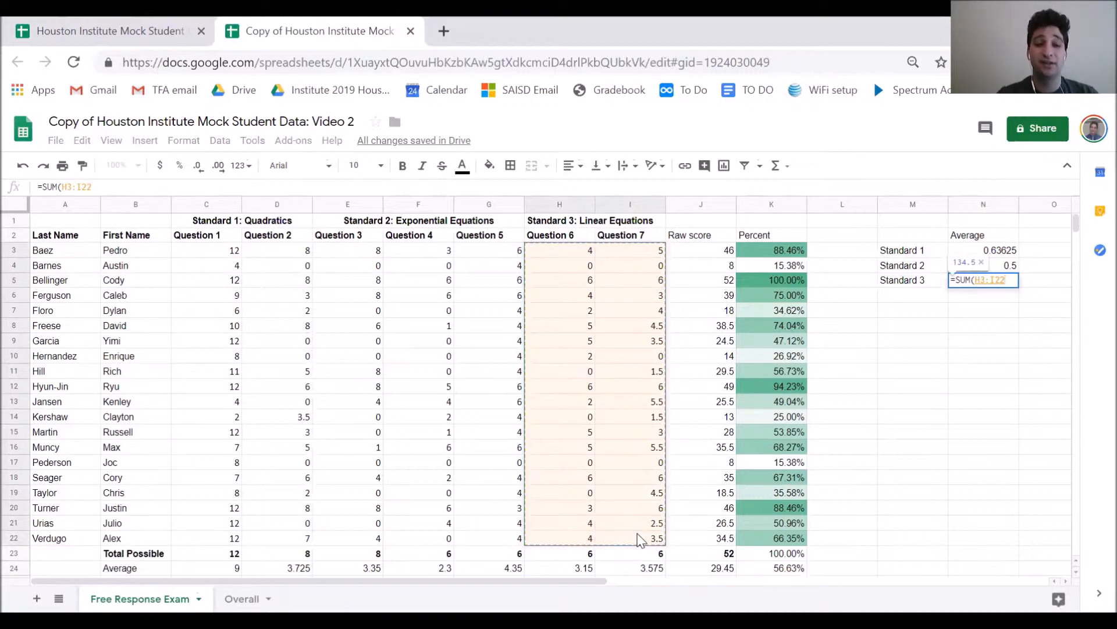
type(")/")
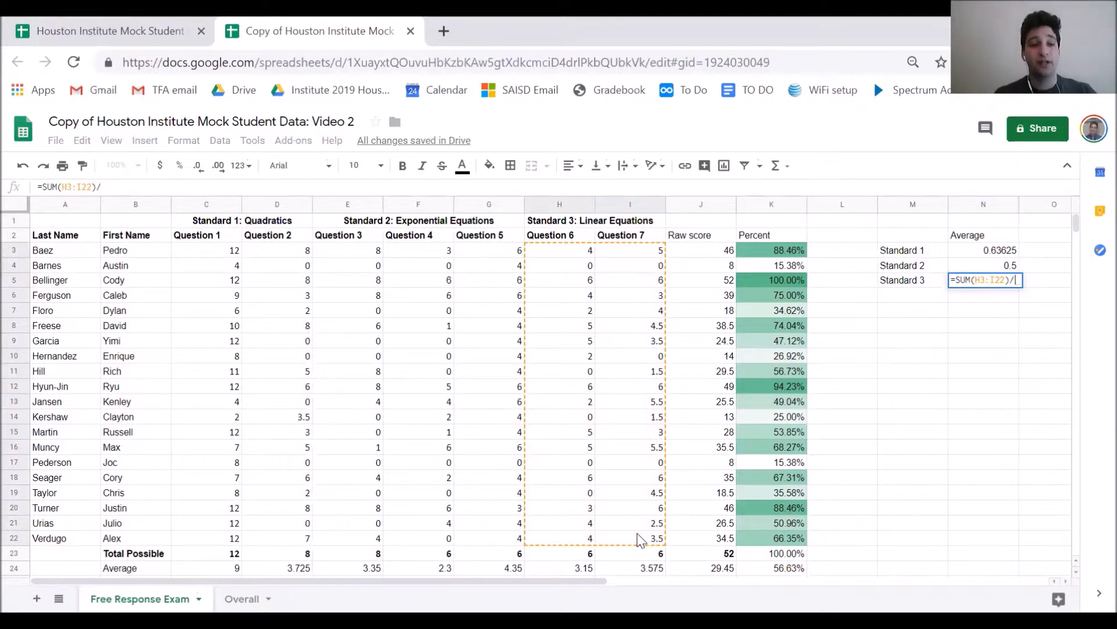
type("240")
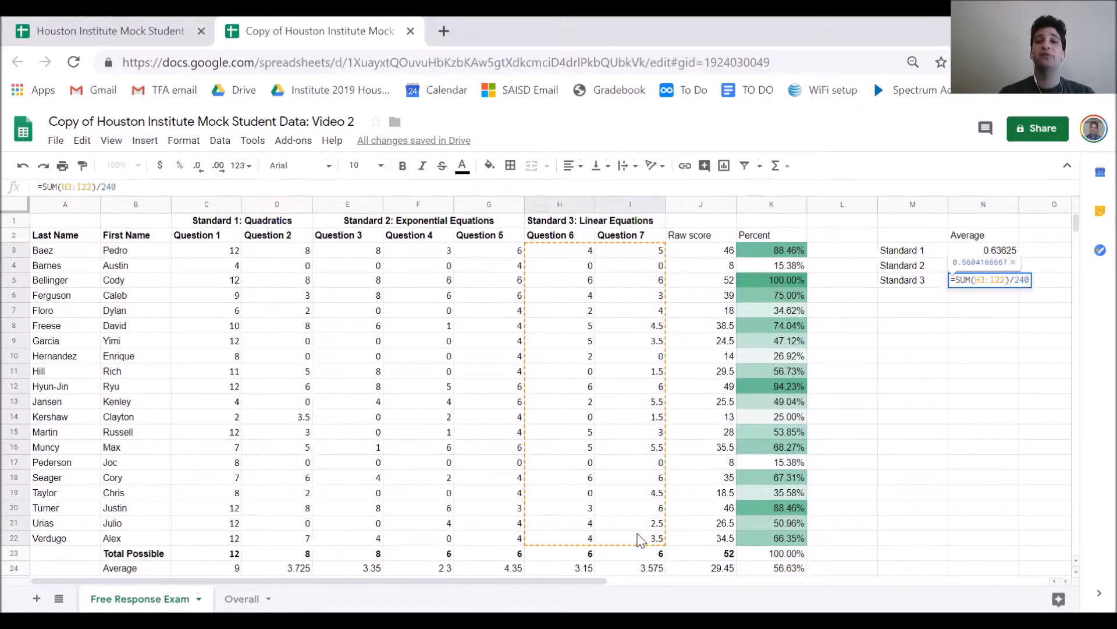
key("Return")
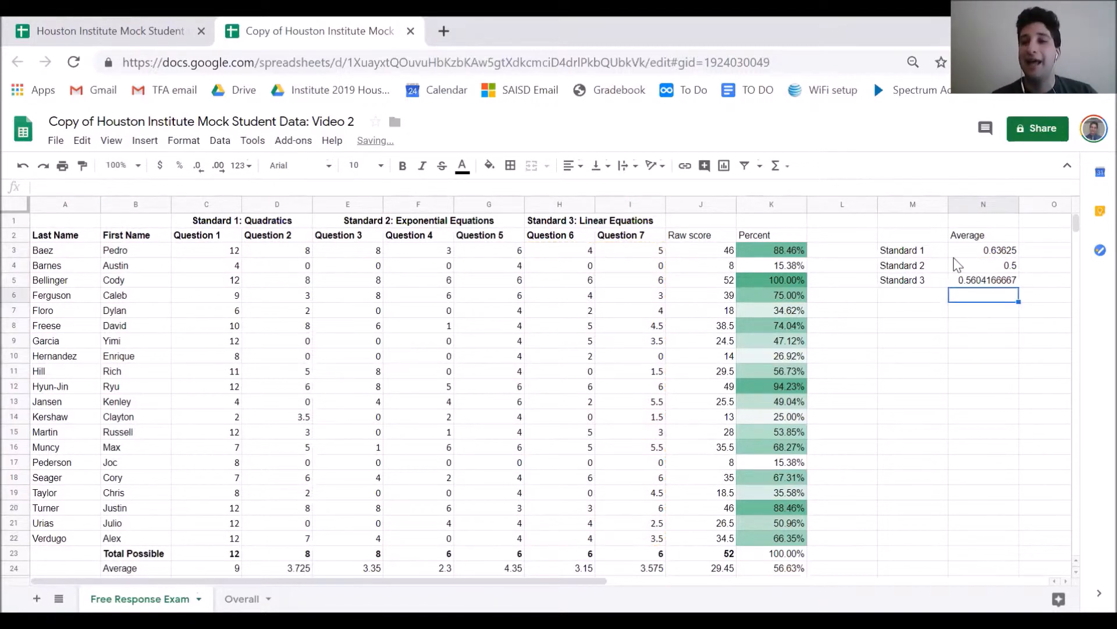
Format the three standard averages in N3:N5 as percentages.
left_click_drag(961, 254, 961, 280)
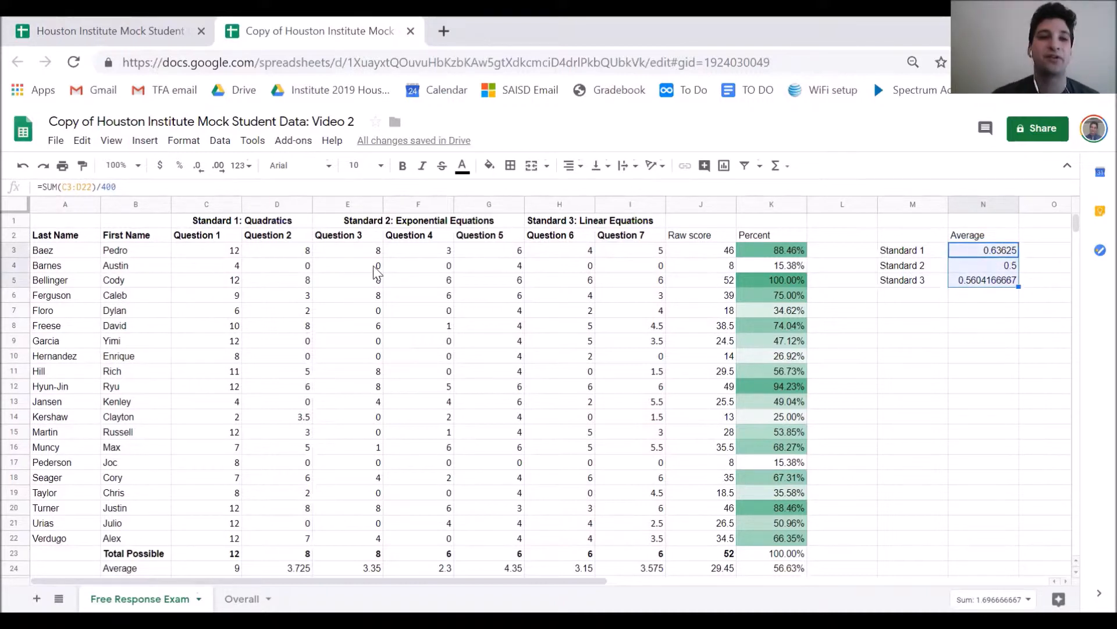
left_click(181, 147)
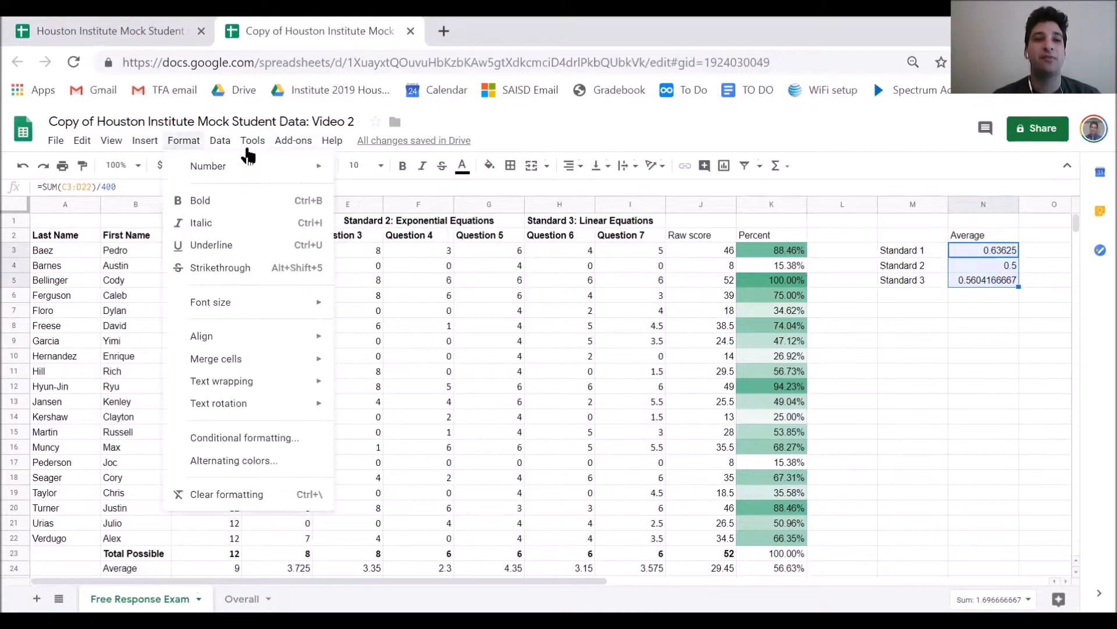
mouse_move(244, 166)
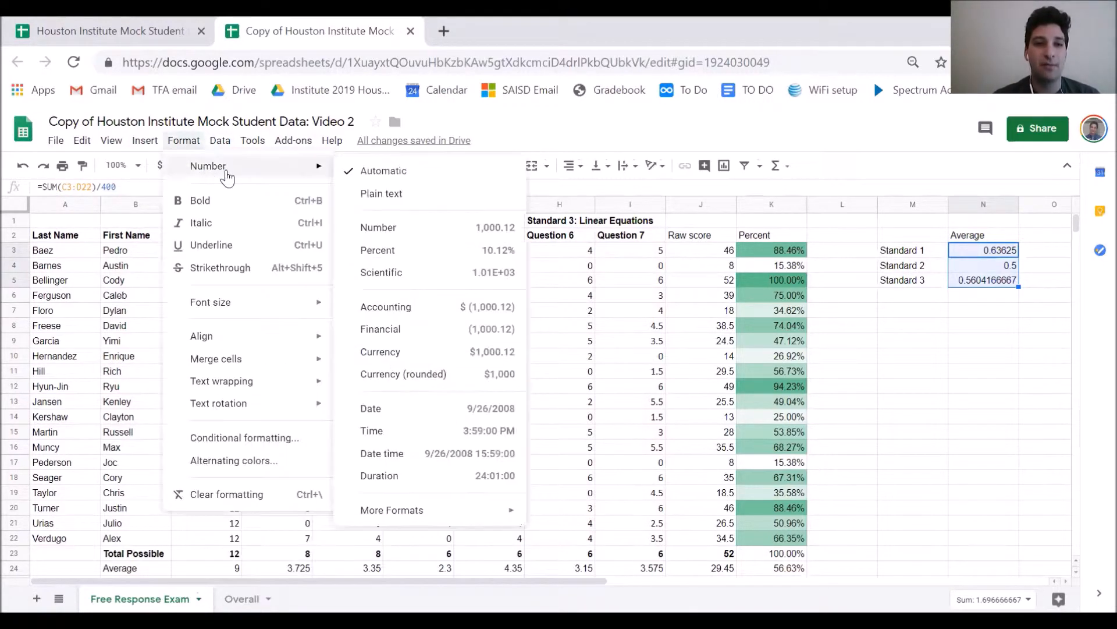
left_click(399, 254)
left_click(912, 358)
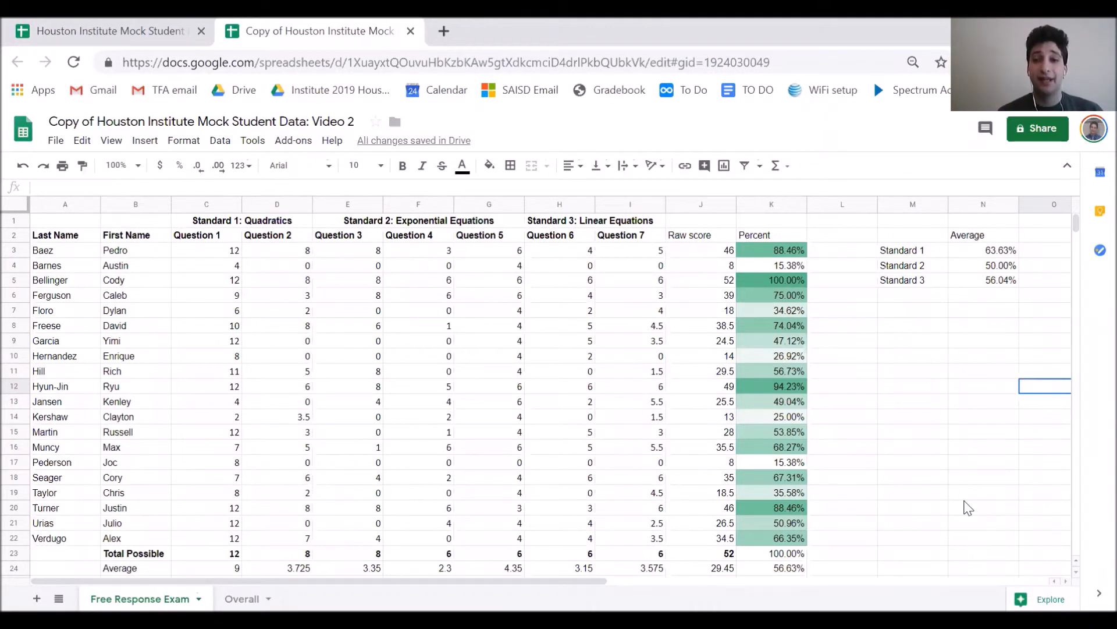
Examine the standard averages in N3:N5 alongside the overall average in K24 and individual student scores in the Percent column.
left_click(977, 255)
left_click_drag(977, 254, 983, 282)
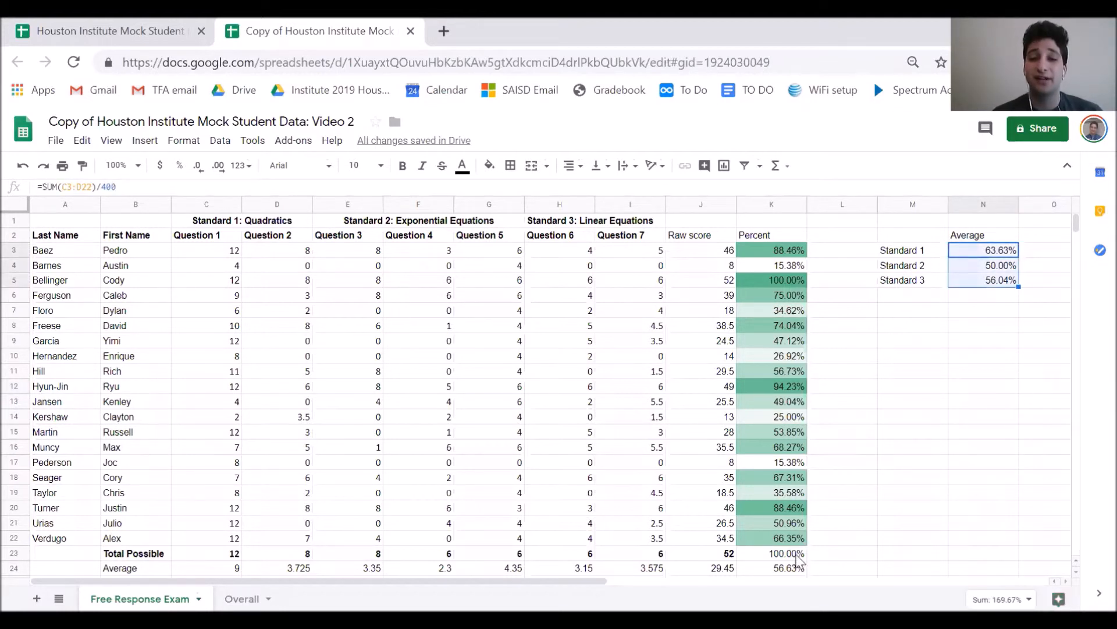
left_click(786, 569)
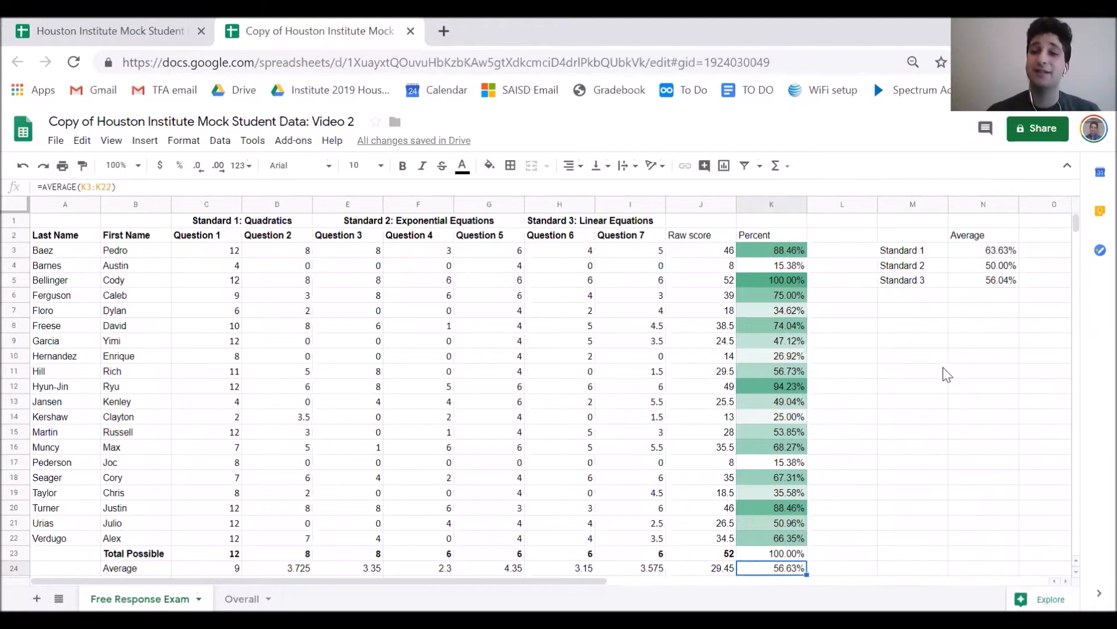
left_click(994, 254)
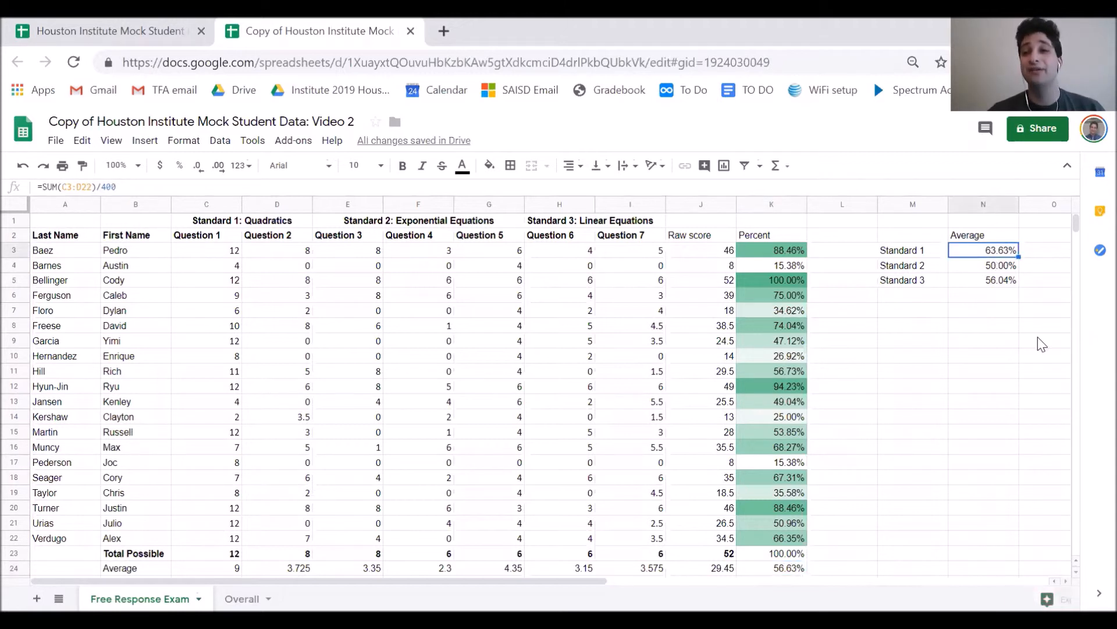
left_click(992, 270)
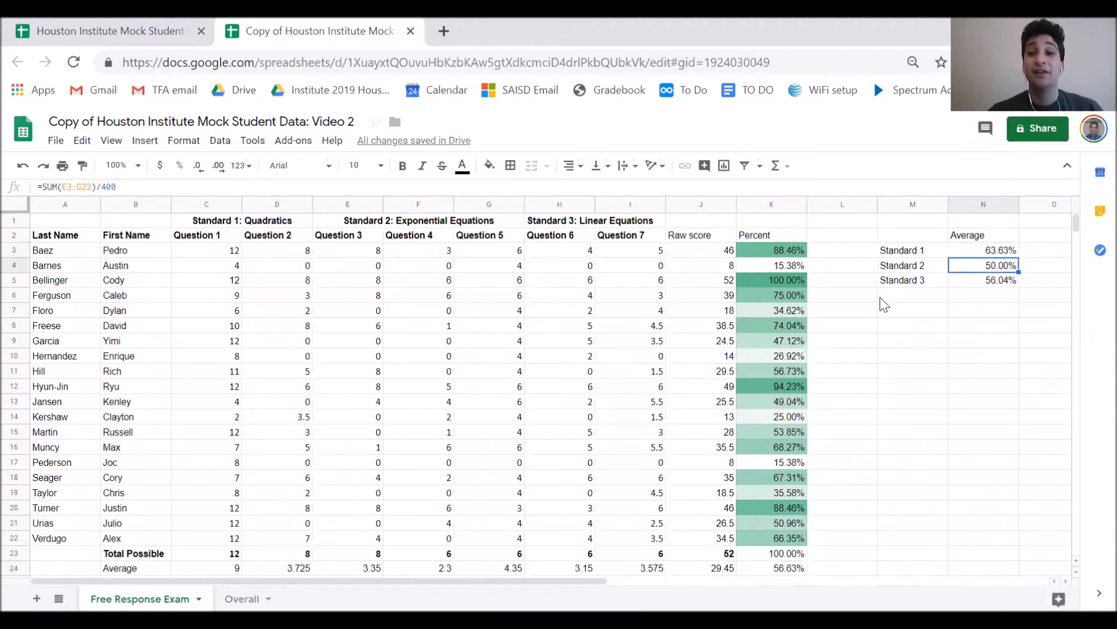
left_click(781, 279)
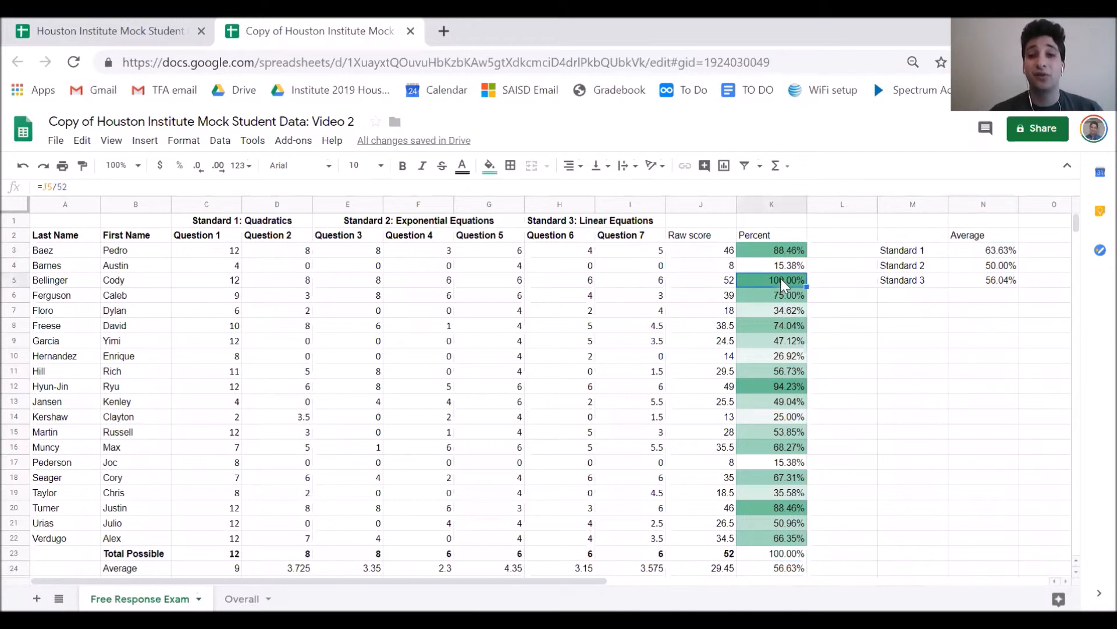
left_click(782, 254)
left_click(763, 385)
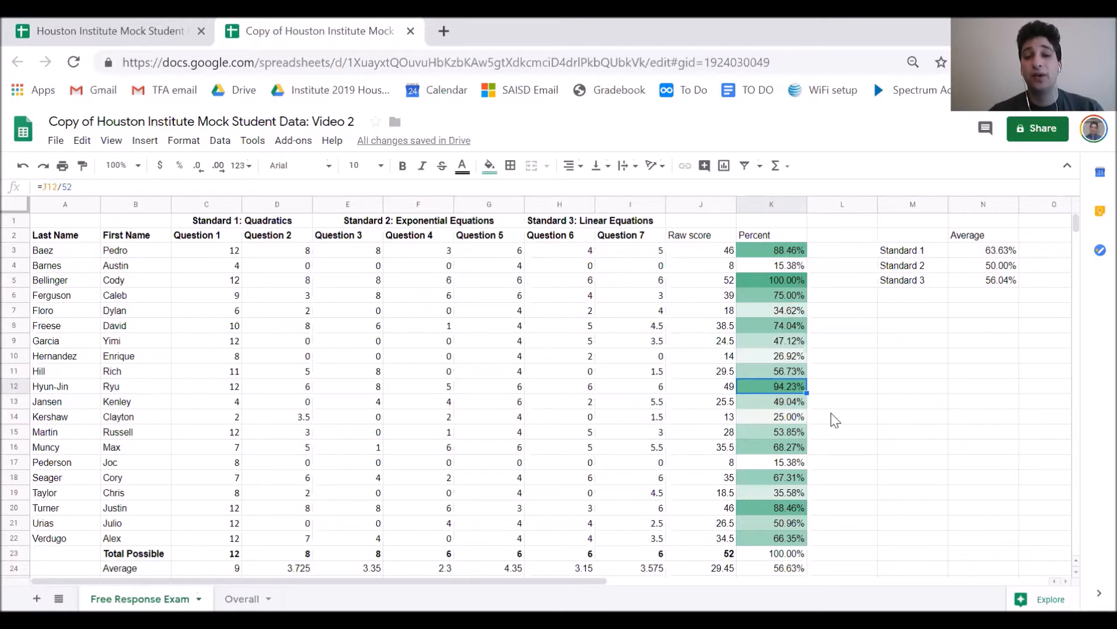
key("Down")
key("Down")
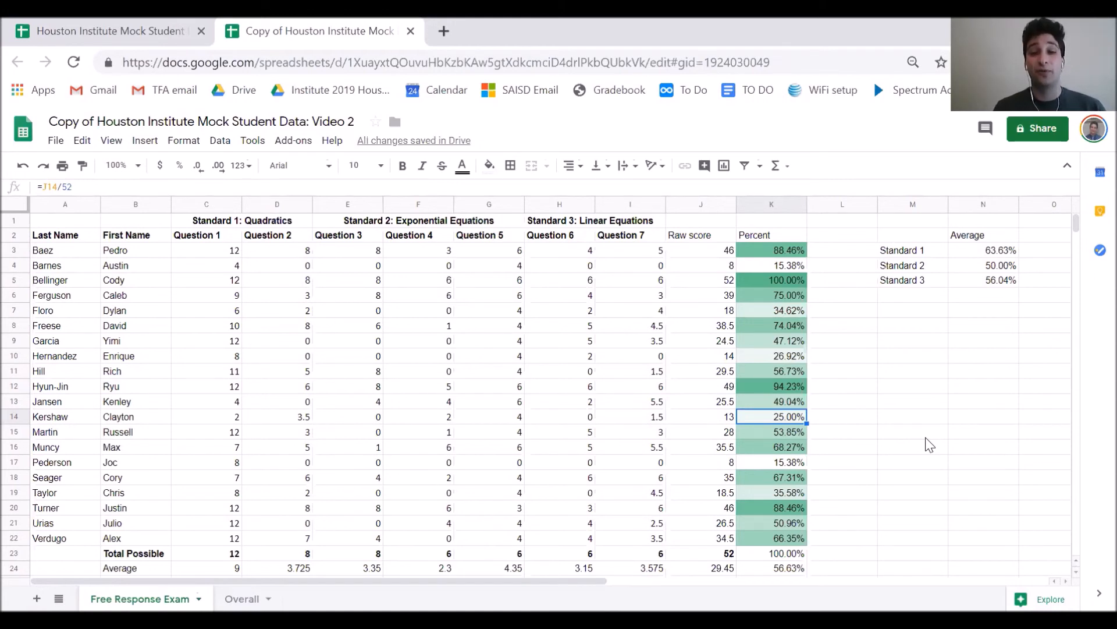
left_click(911, 356)
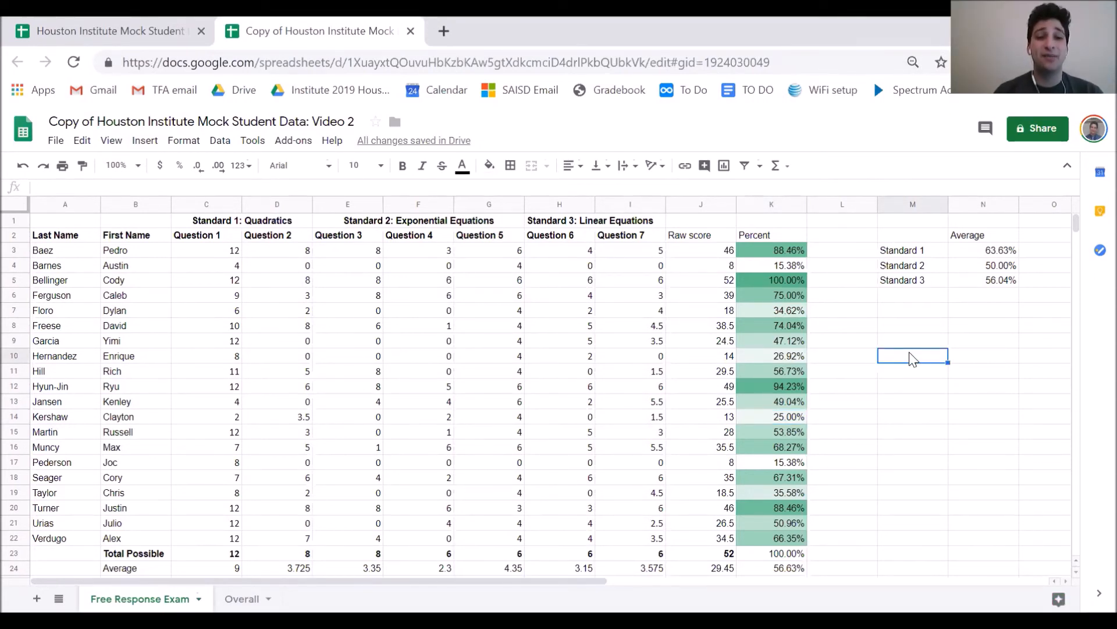